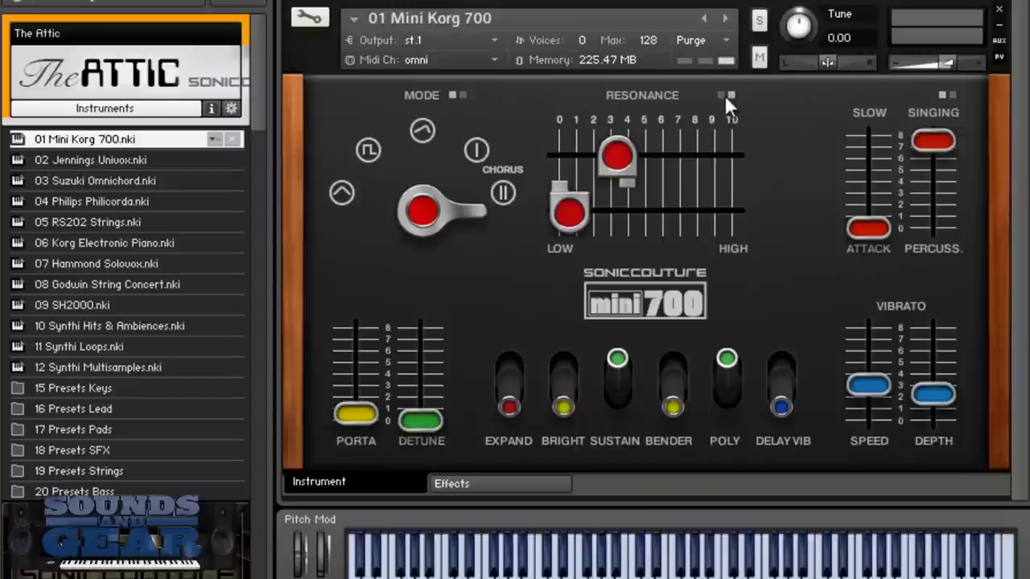
- Bring up the Mini Korg 700's Traveler controls, view the Sustain and Release sliders, and return to Attack and Percussion
left_click(724, 95)
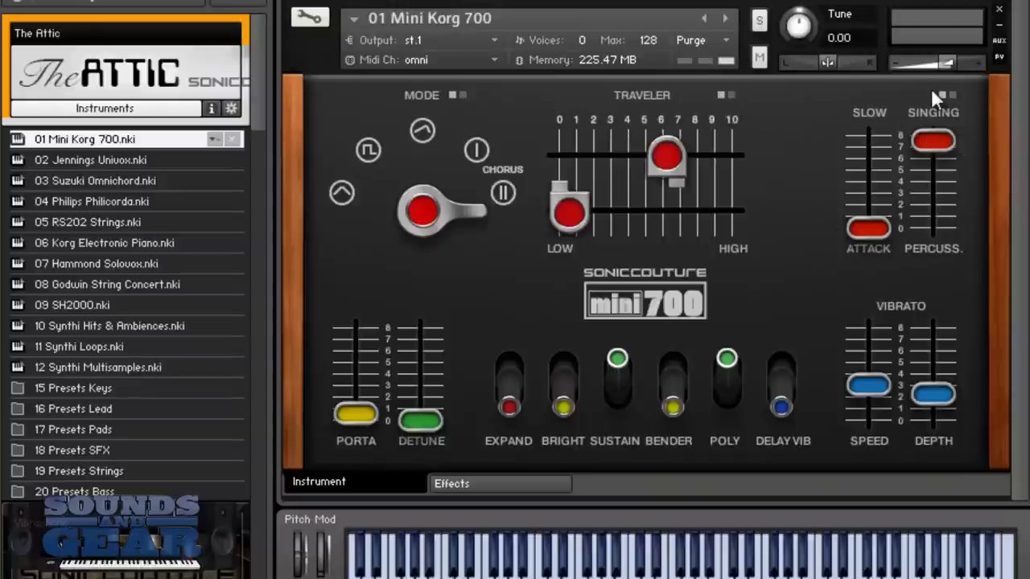
left_click(954, 96)
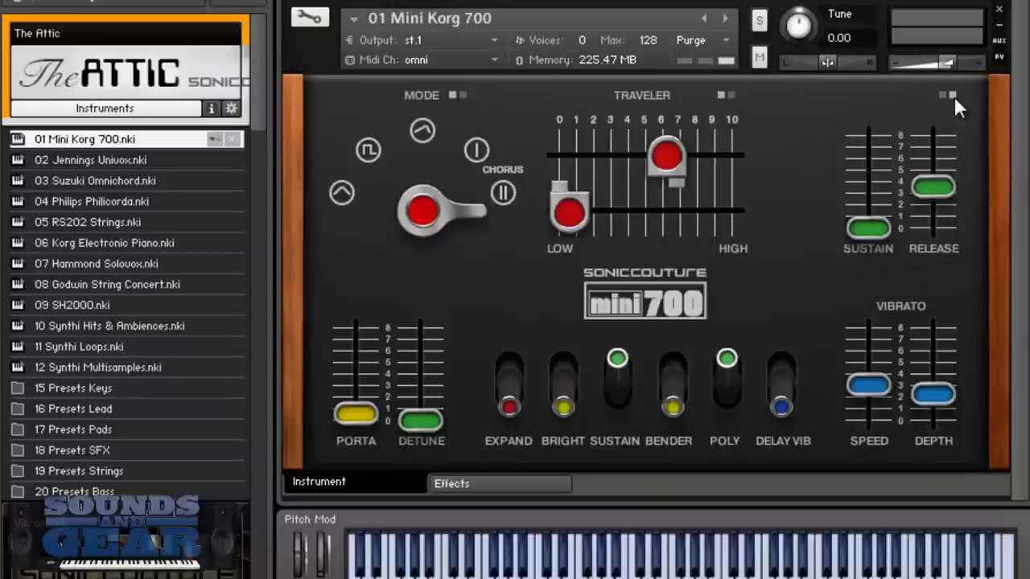
left_click(942, 95)
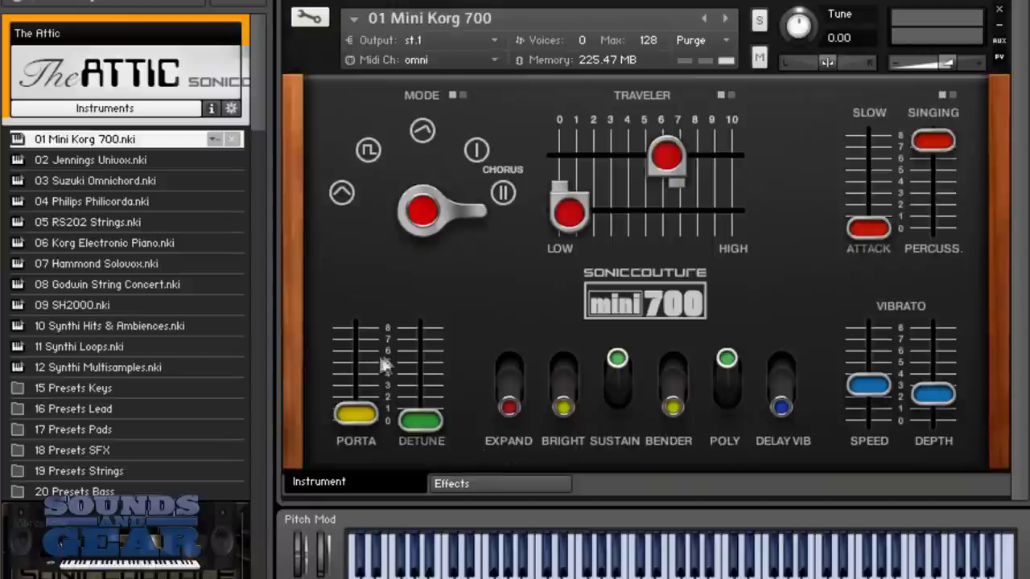
- Look through the Mini Korg 700's Phaser, Delay and Reverb effect settings, leave Reverb off, and return to the instrument view
left_click(506, 480)
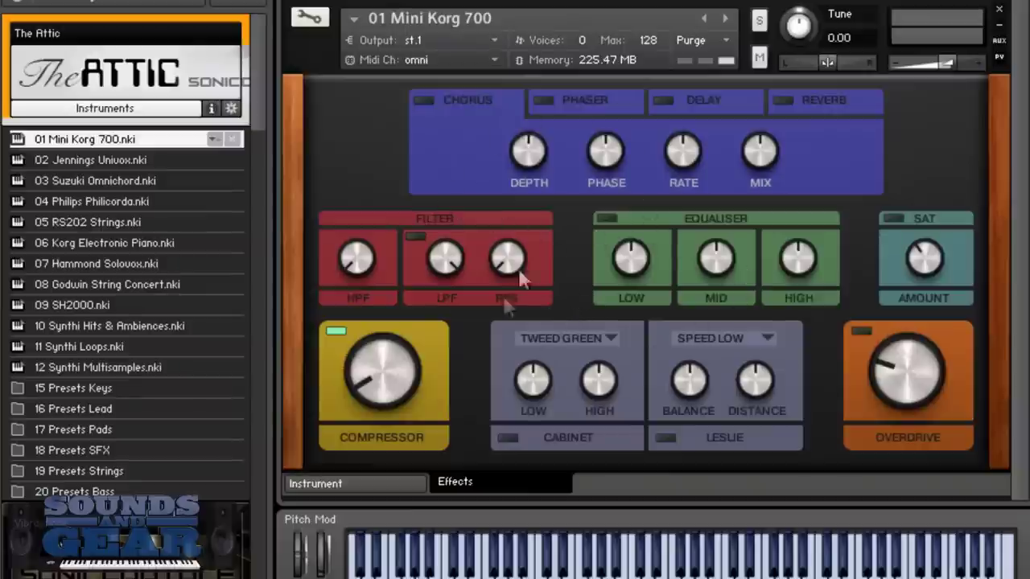
left_click(577, 104)
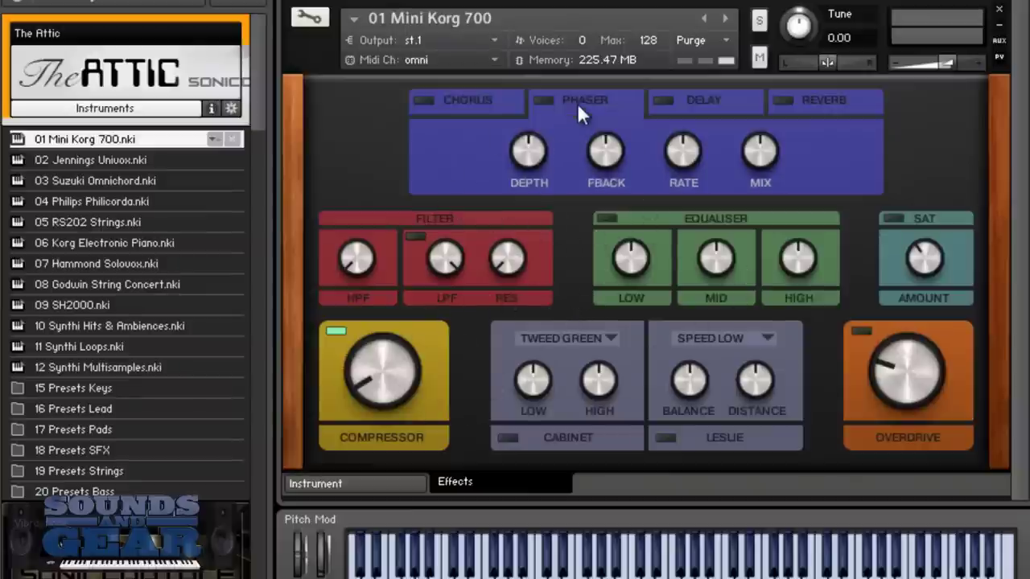
left_click(695, 108)
left_click(805, 108)
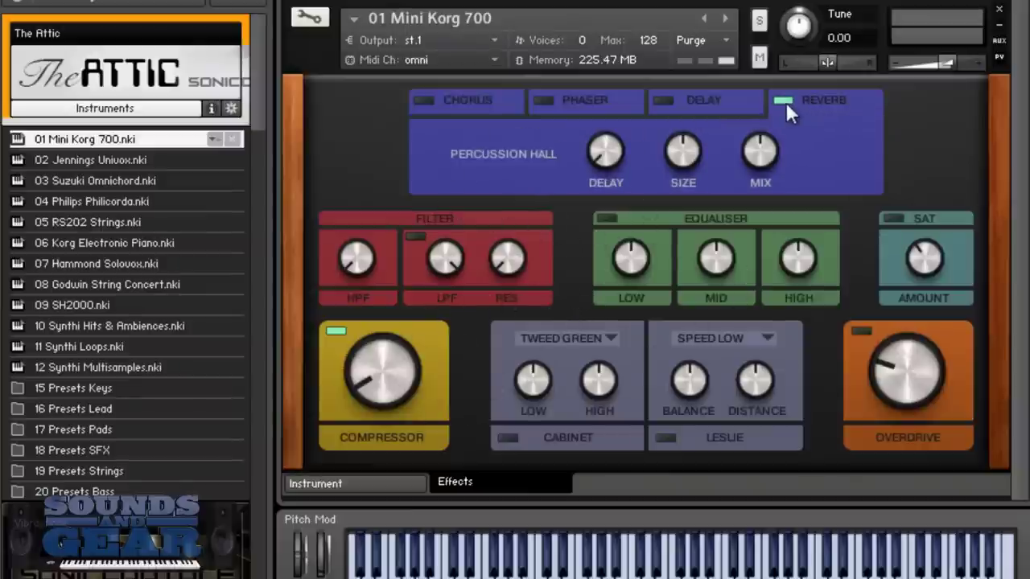
left_click(784, 100)
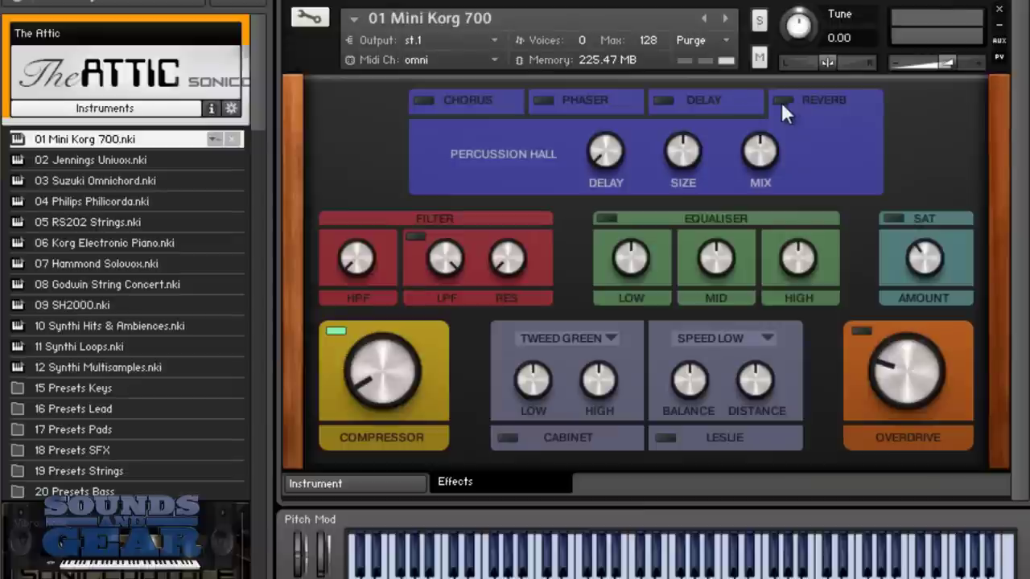
left_click(375, 484)
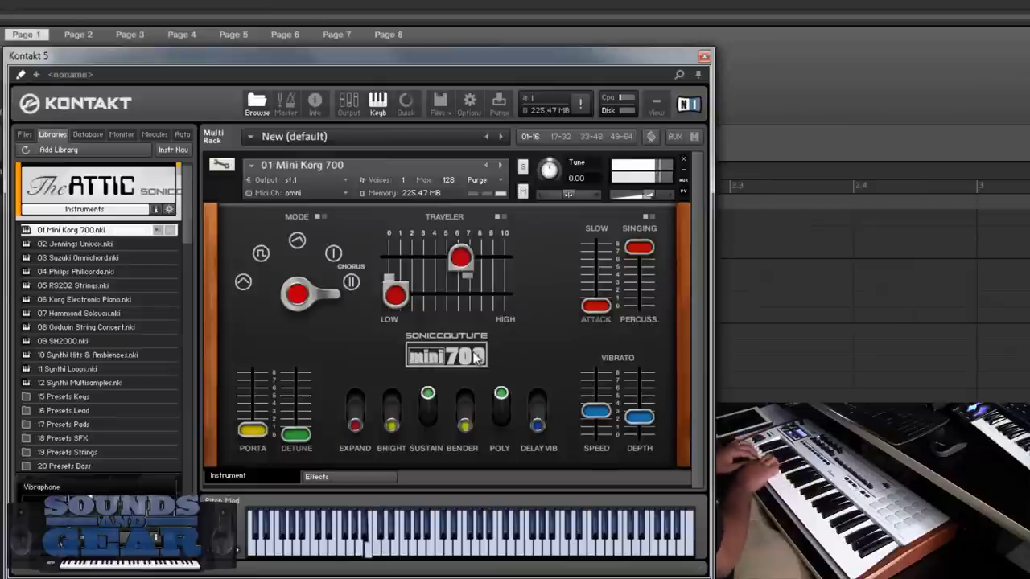
- Switch Bender on and Poly off on the Mini Korg 700, and raise its Detune slightly
left_click(465, 424)
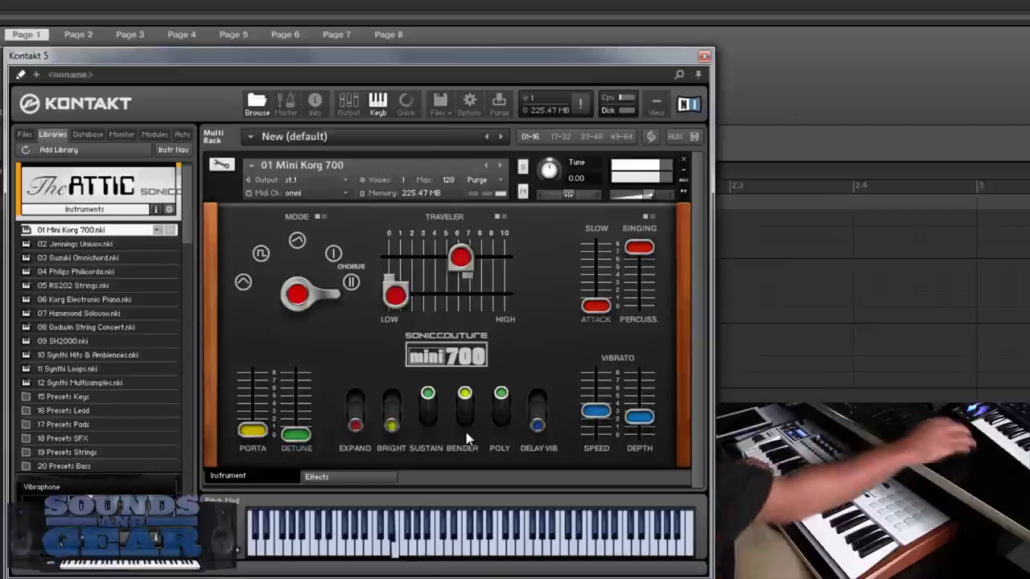
left_click(502, 411)
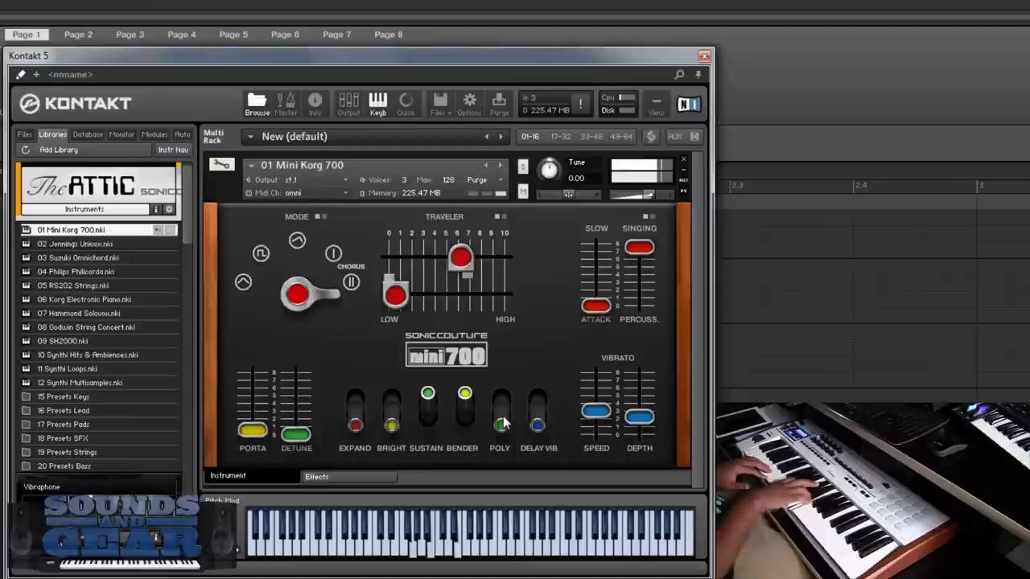
left_click_drag(296, 432, 291, 413)
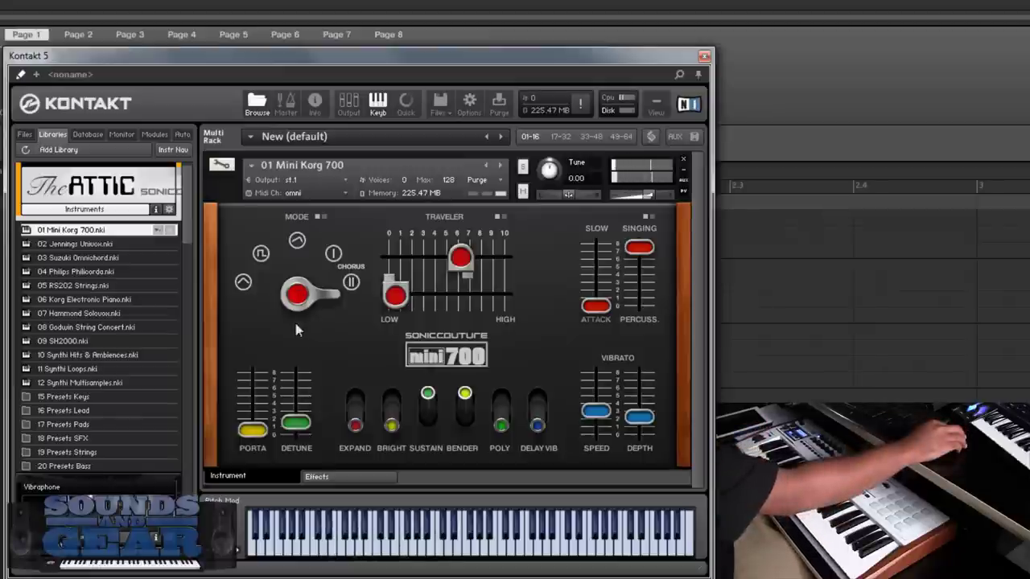
- Try the Mode knob's chorus and waveform positions, ending with the knob pointing straight up
left_click_drag(296, 330, 296, 337)
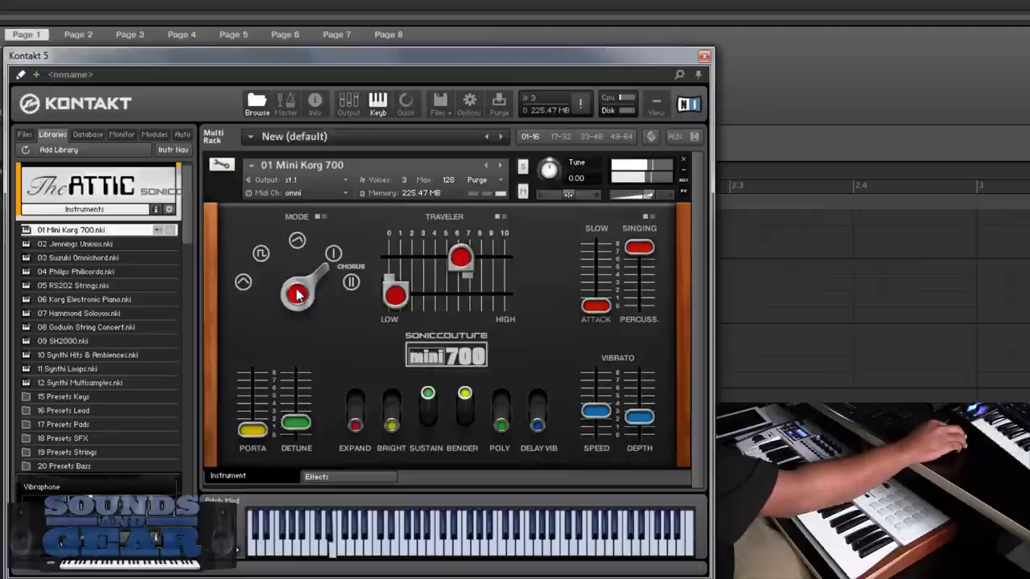
left_click_drag(298, 320, 307, 347)
left_click_drag(296, 299, 299, 364)
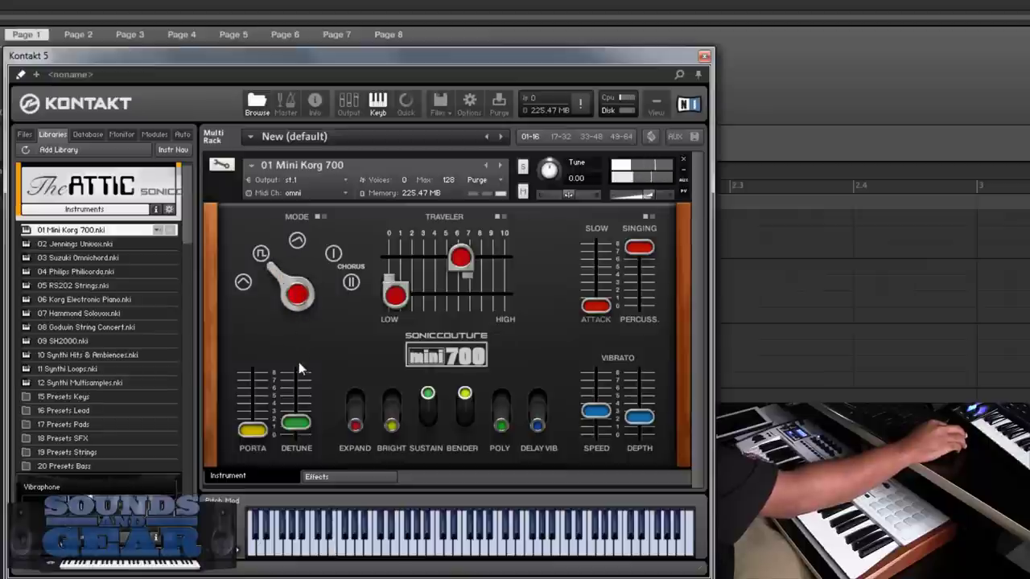
left_click_drag(297, 297, 293, 344)
left_click_drag(296, 309, 300, 219)
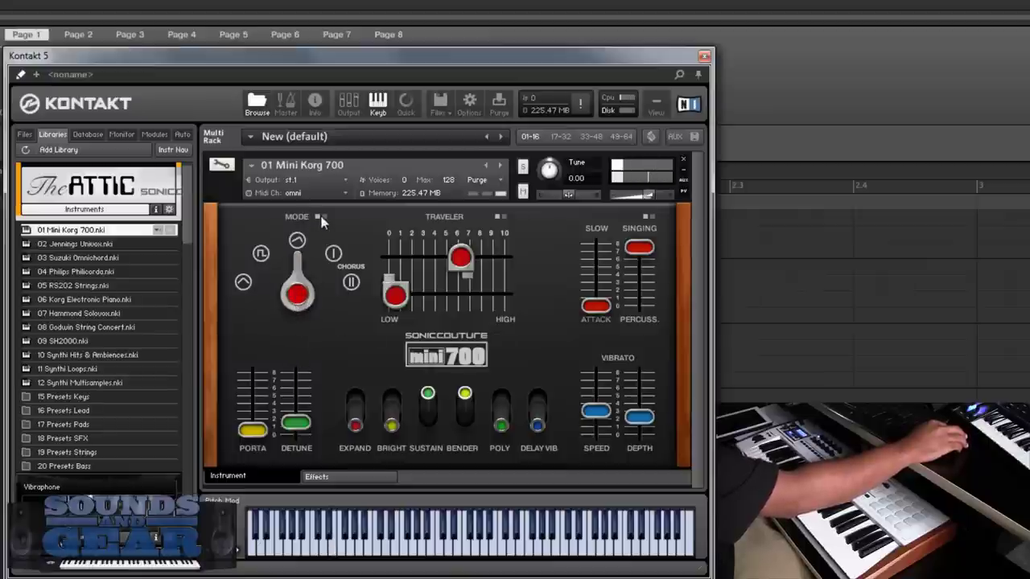
- Try the High Res Snap and FX-Acid 1 waveforms, and return to the Mode knob to choose Chorus II
left_click(323, 217)
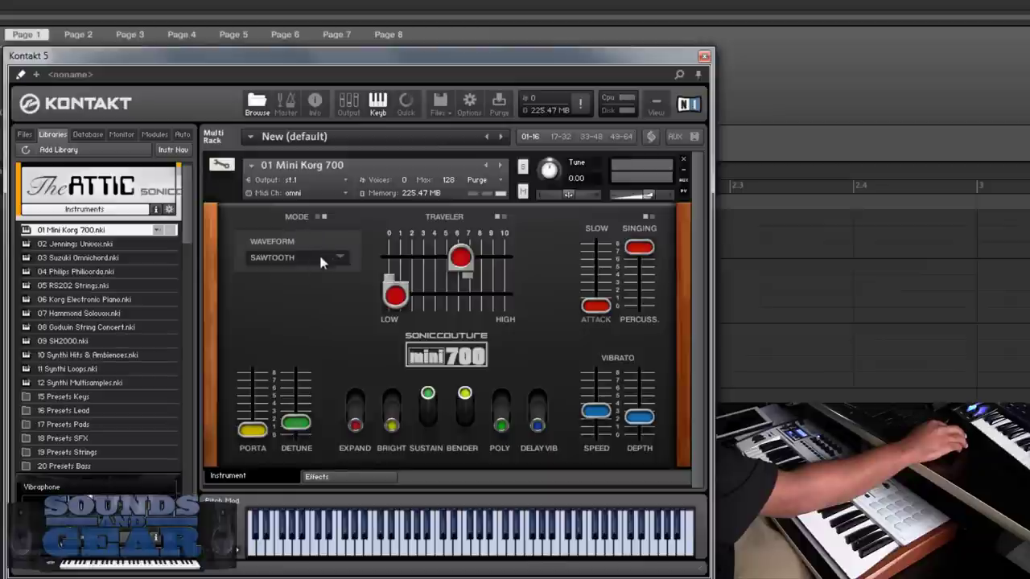
left_click(320, 256)
left_click(288, 398)
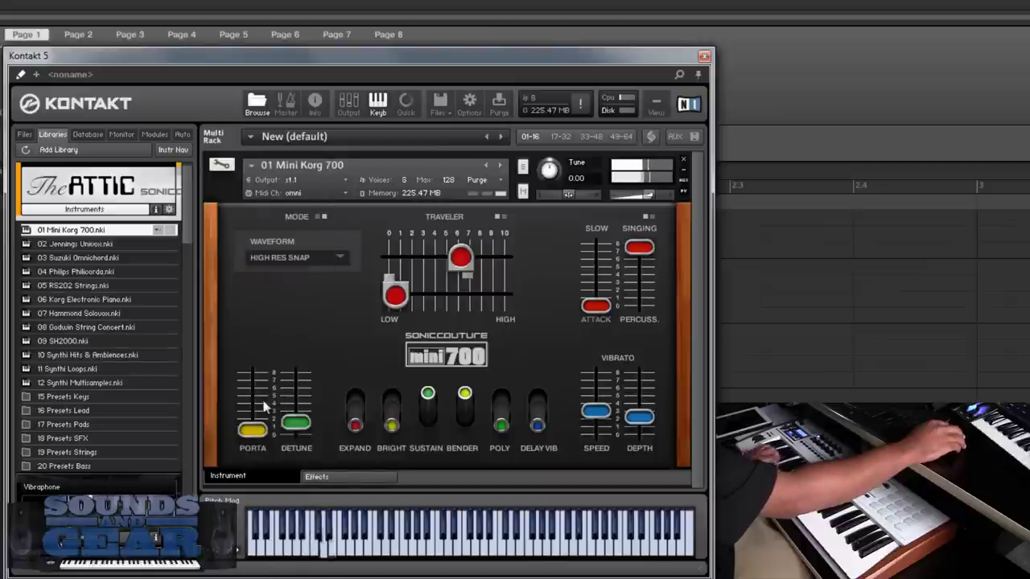
left_click(298, 258)
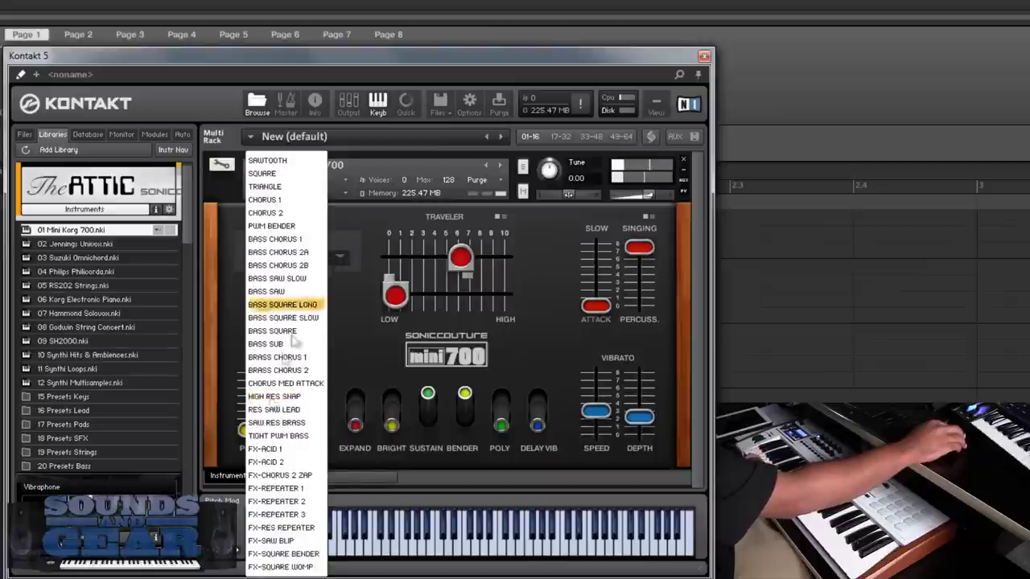
left_click(272, 449)
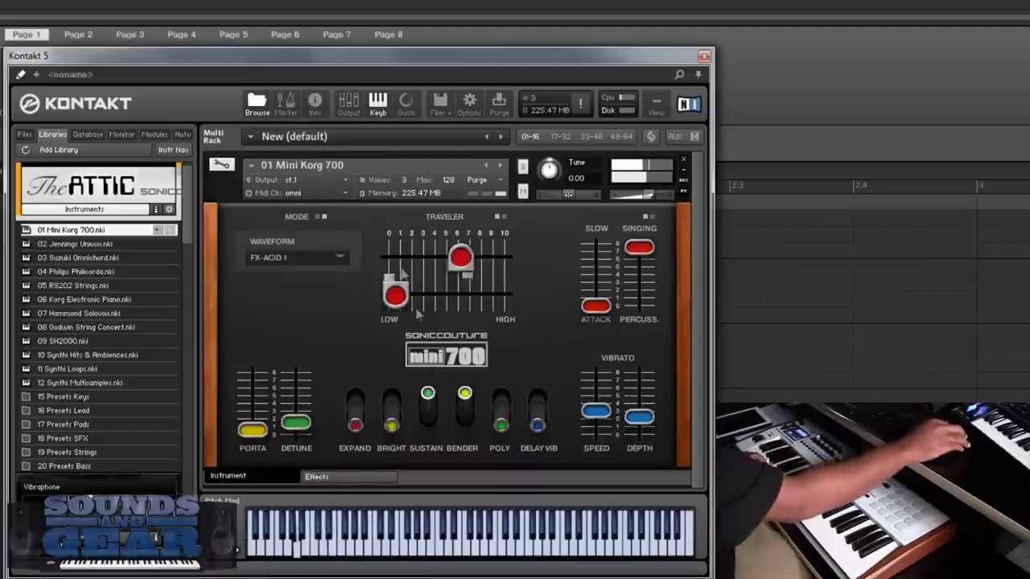
left_click(319, 218)
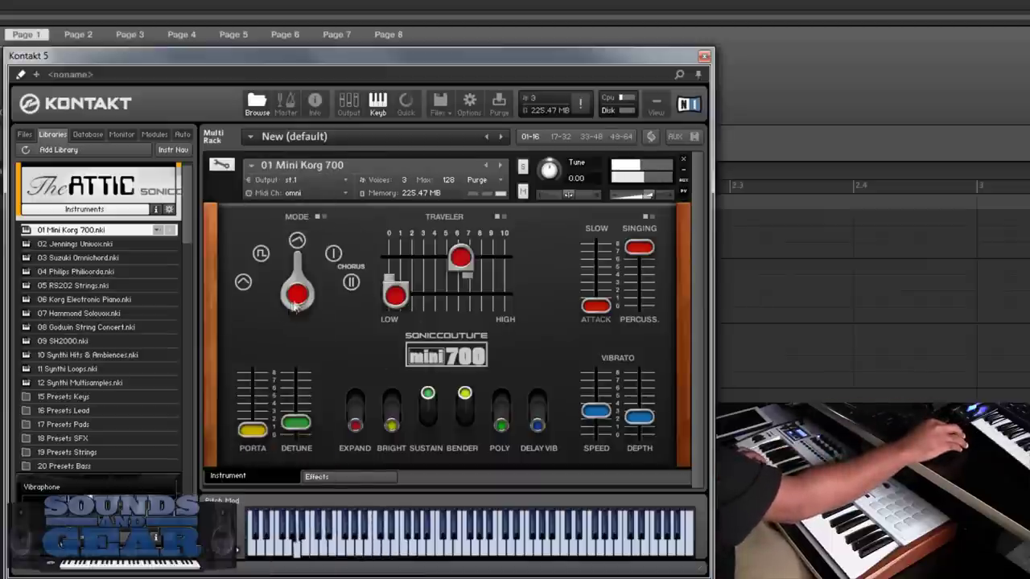
left_click_drag(295, 304, 342, 349)
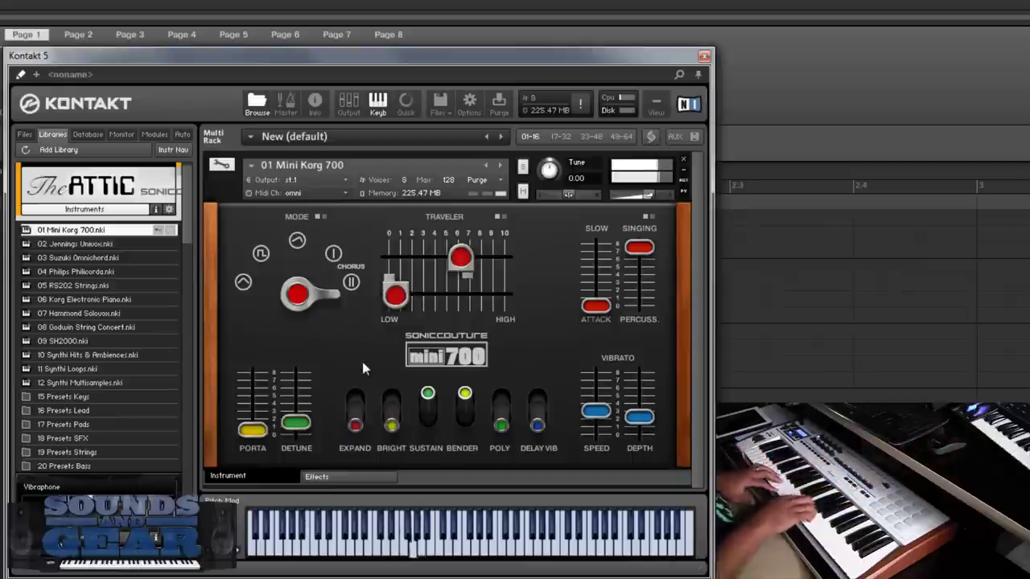
- Try the Brass Chorus 1 waveform, and set the Mini Korg 700's waveform to PWM Bender
left_click(324, 217)
left_click(301, 256)
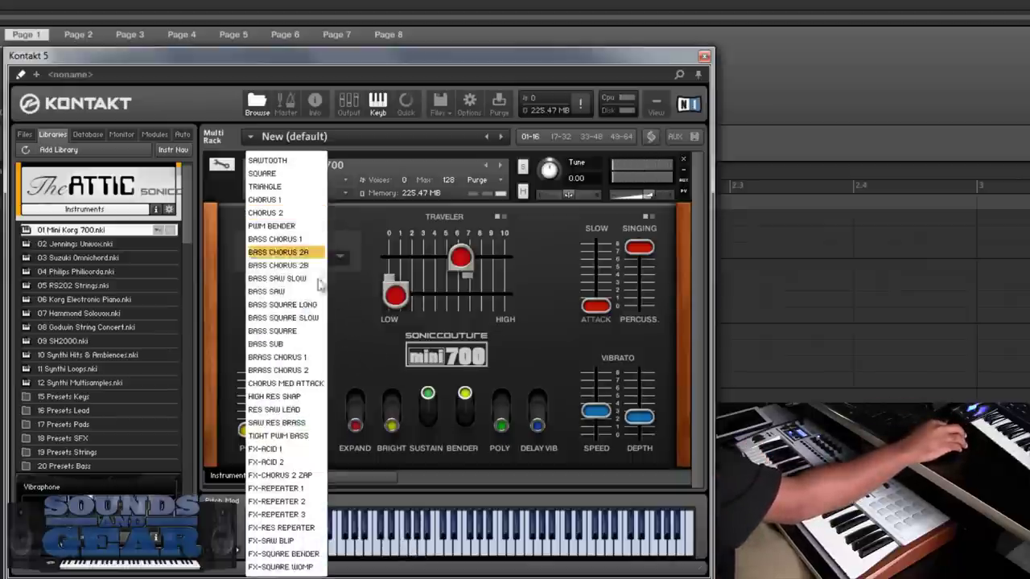
left_click(291, 362)
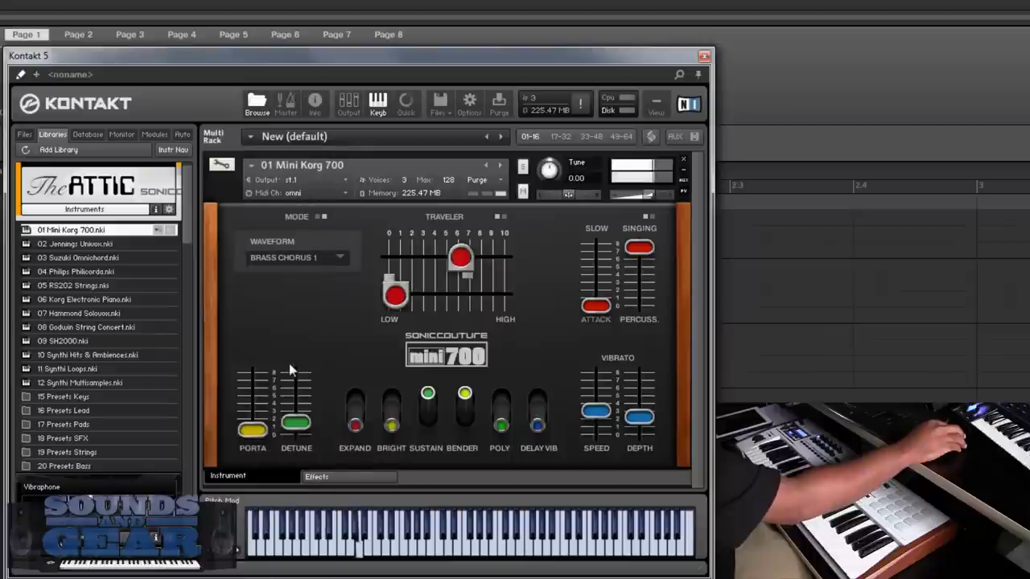
left_click(309, 259)
left_click(278, 227)
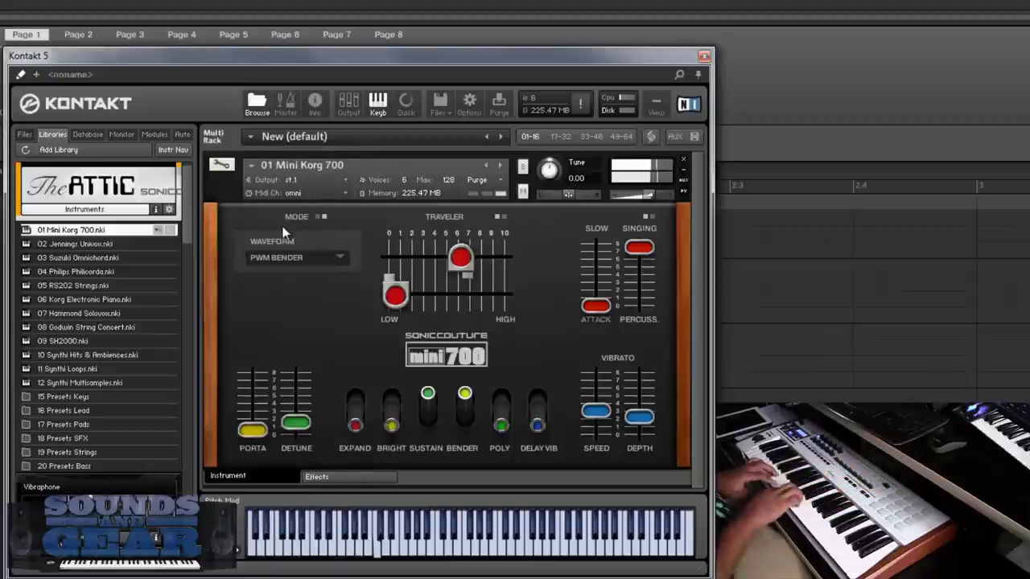
- Sweep both Traveler sliders, leaving the lower one at 0 and the upper one at about 6.5
mouse_move(405, 298)
left_mouse_down()
mouse_move(460, 300)
mouse_move(395, 298)
left_mouse_up()
mouse_move(448, 254)
left_mouse_down()
mouse_move(329, 260)
mouse_move(349, 270)
mouse_move(513, 262)
mouse_move(434, 257)
mouse_move(458, 258)
left_mouse_up()
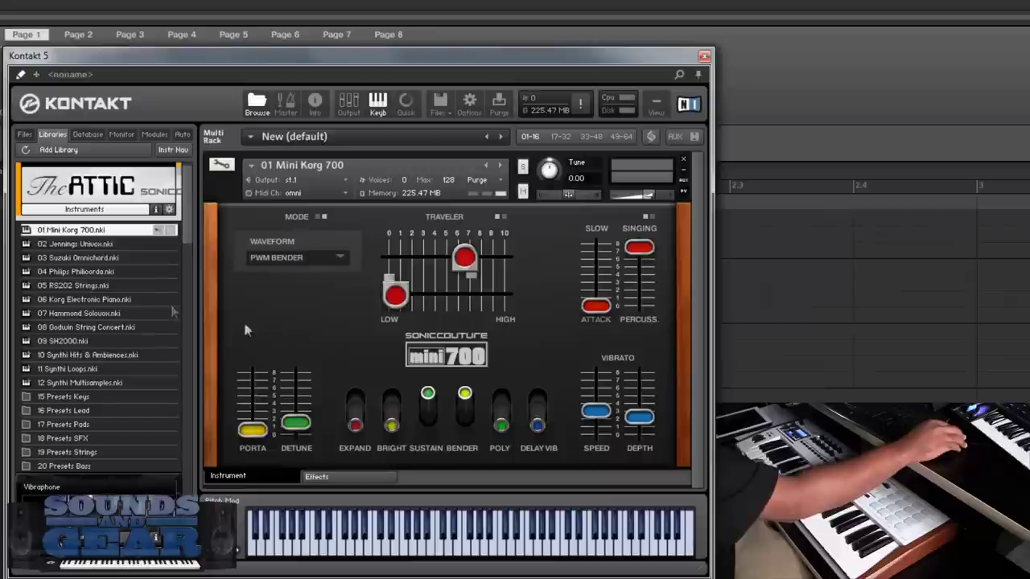
- Load the 02 Jennings Univox instrument and enable its L voice together with Sub Octave
double_click(79, 245)
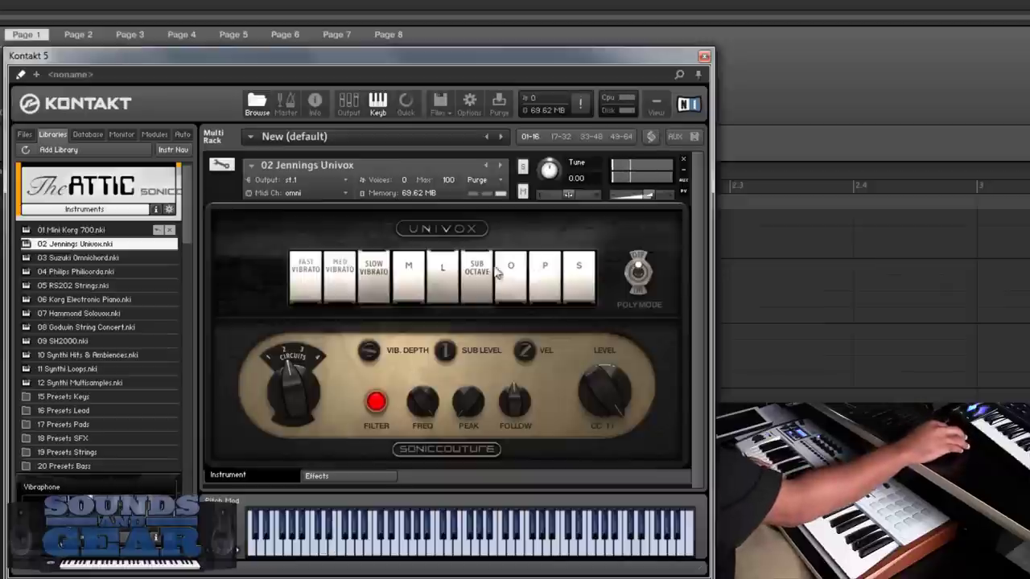
left_click(467, 298)
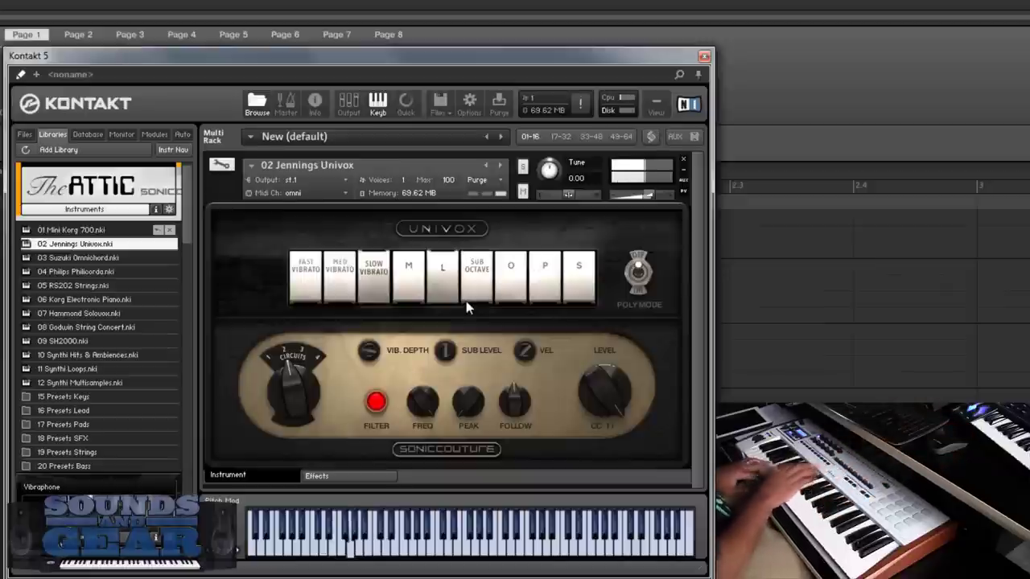
left_click(475, 288)
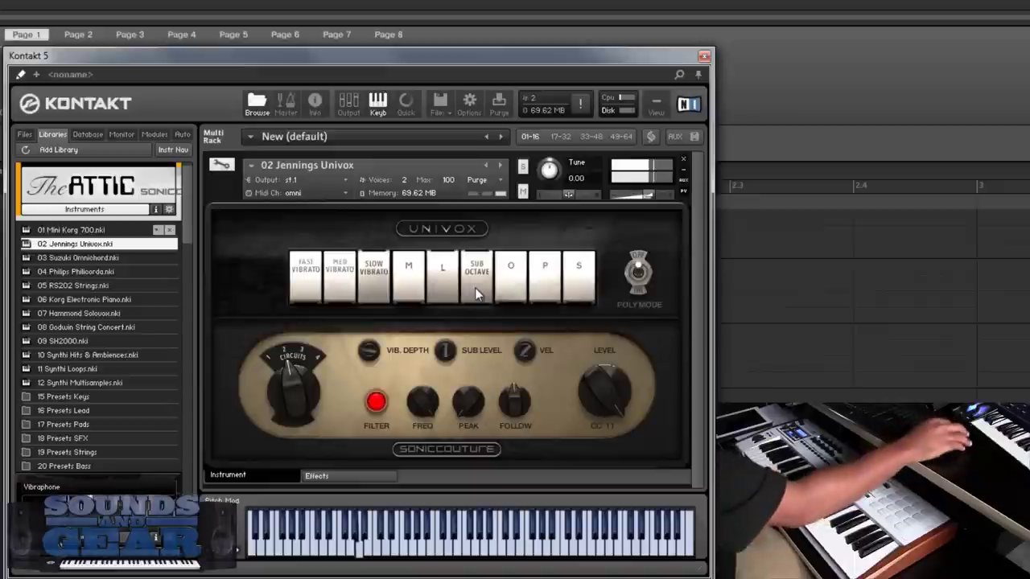
- Audition the Univox's M, O and P voices, and leave the S voice selected
left_click(411, 287)
left_click(510, 292)
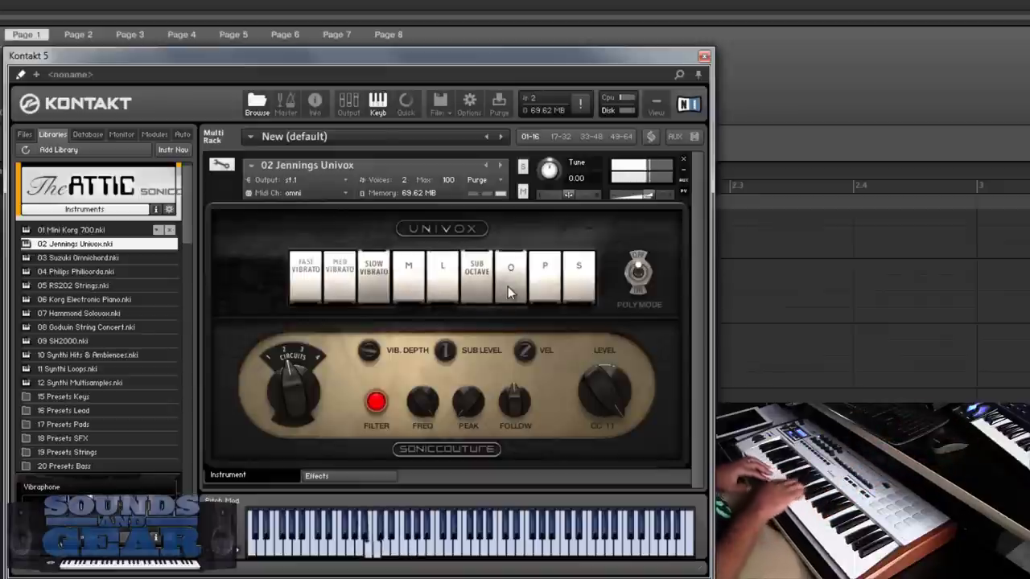
left_click(545, 299)
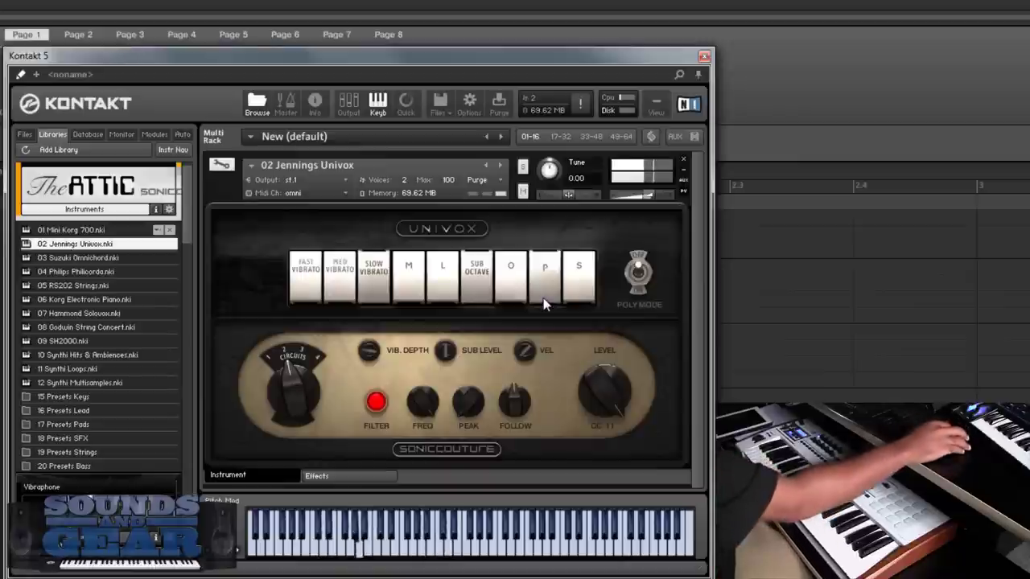
left_click(581, 292)
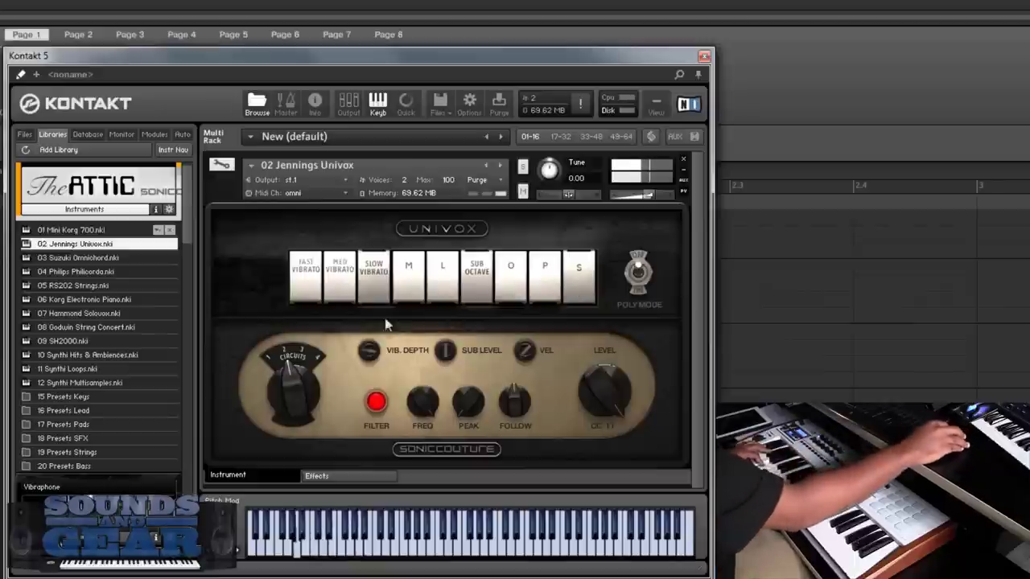
- Compare the Univox's medium, slow and fast vibrato, adjust the filter's Freq and Follow, and leave Med Vibrato selected
left_click(351, 302)
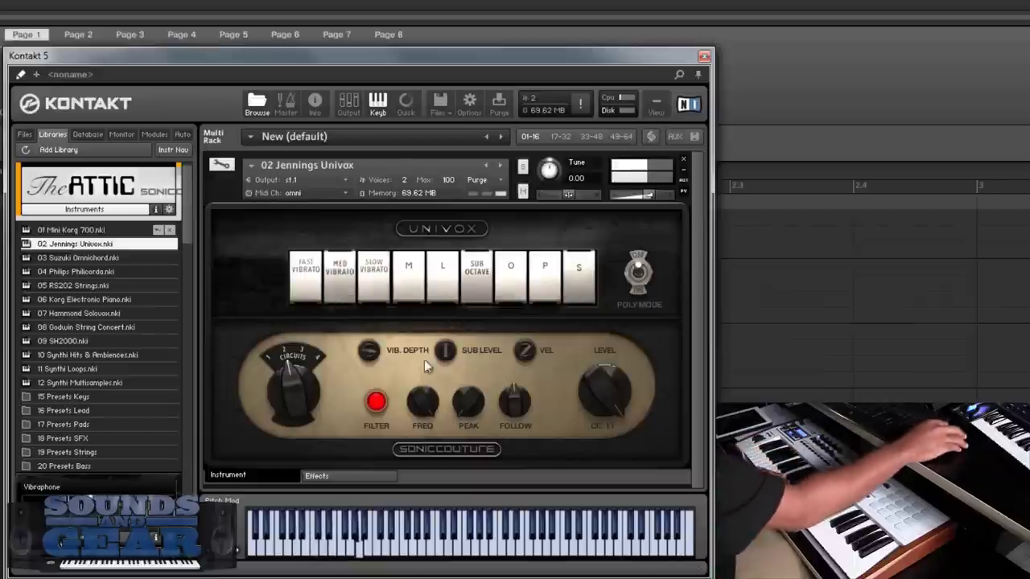
mouse_move(514, 396)
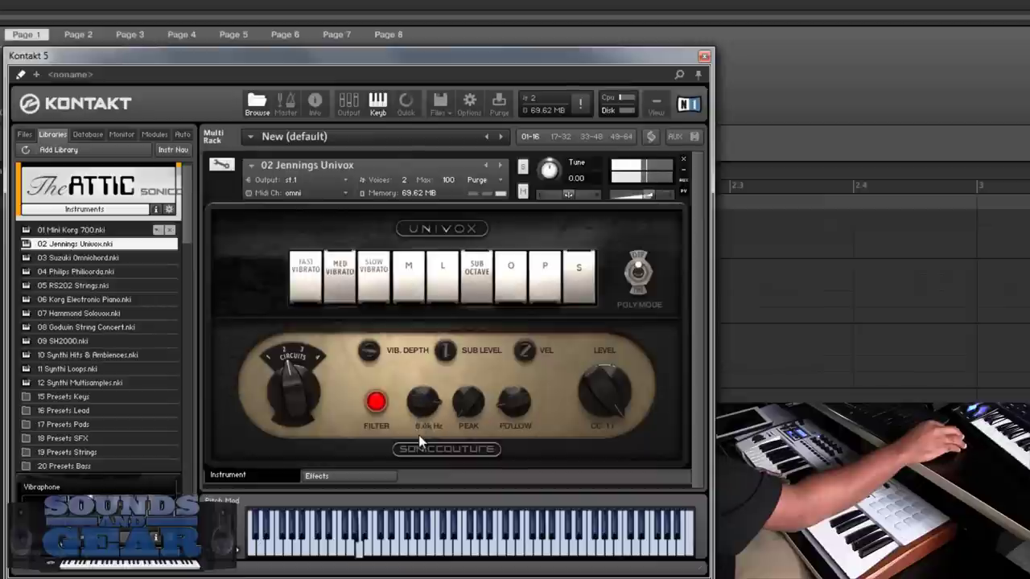
left_click(375, 294)
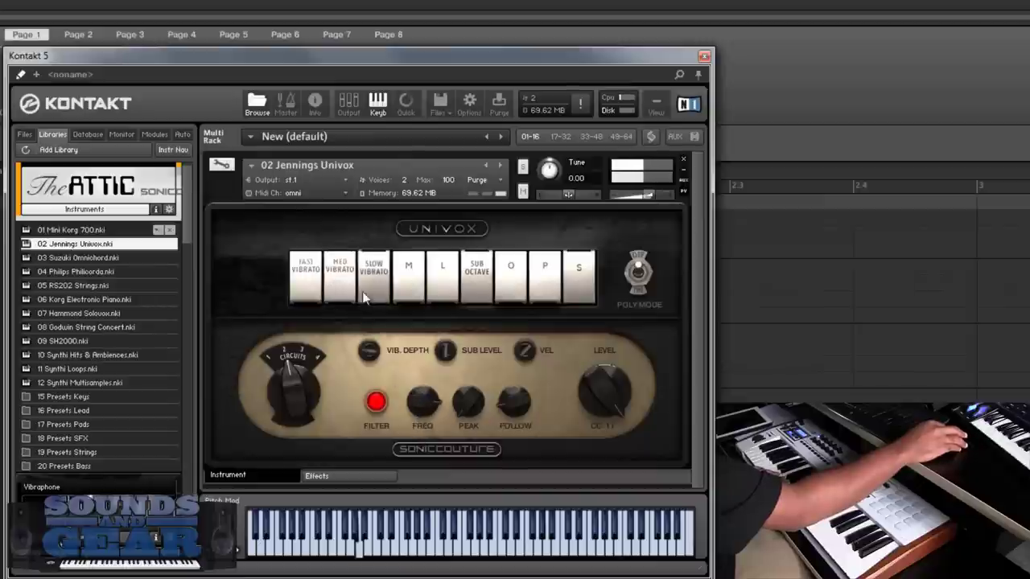
left_click(302, 294)
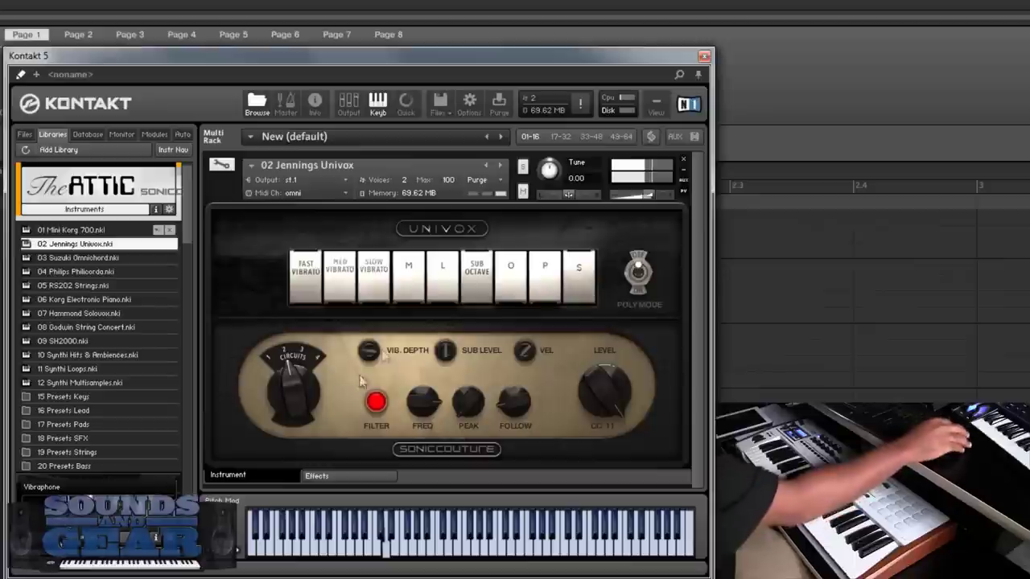
left_click(333, 282)
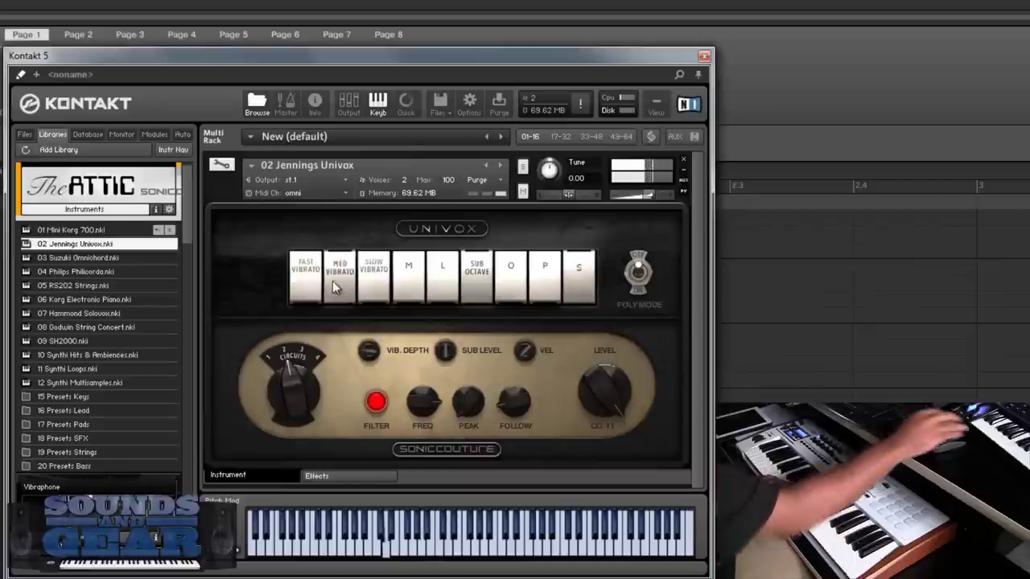
- Switch the Univox to Slow Vibrato, set the filter's Follow to about -18.5 %, and adjust its Peak
left_click(375, 296)
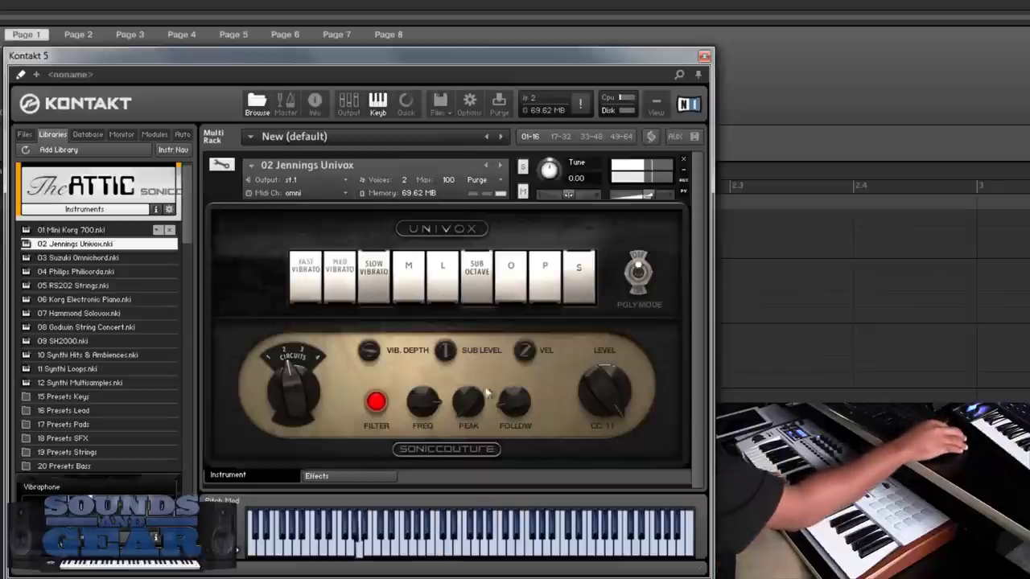
left_click(512, 392)
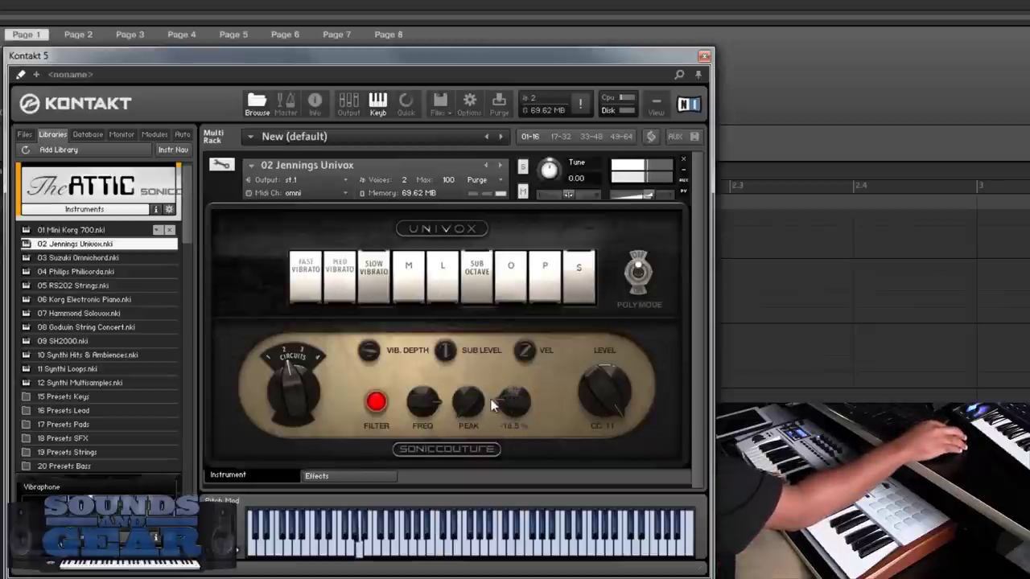
left_click_drag(476, 407, 460, 320)
- Enable the Chorus and Phaser effects for the Univox and show the Phaser's settings
left_click(339, 480)
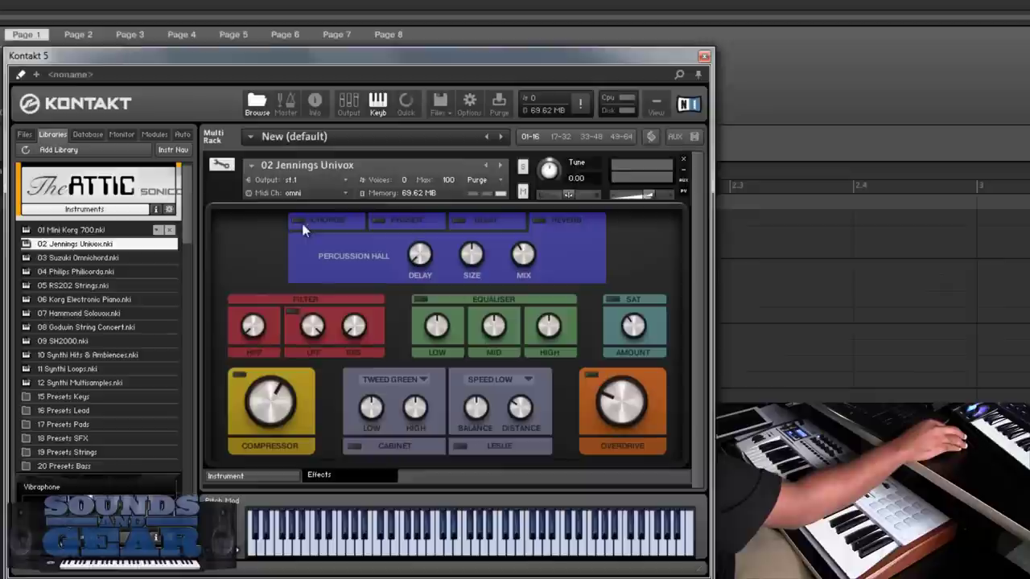
left_click(378, 220)
left_click(408, 223)
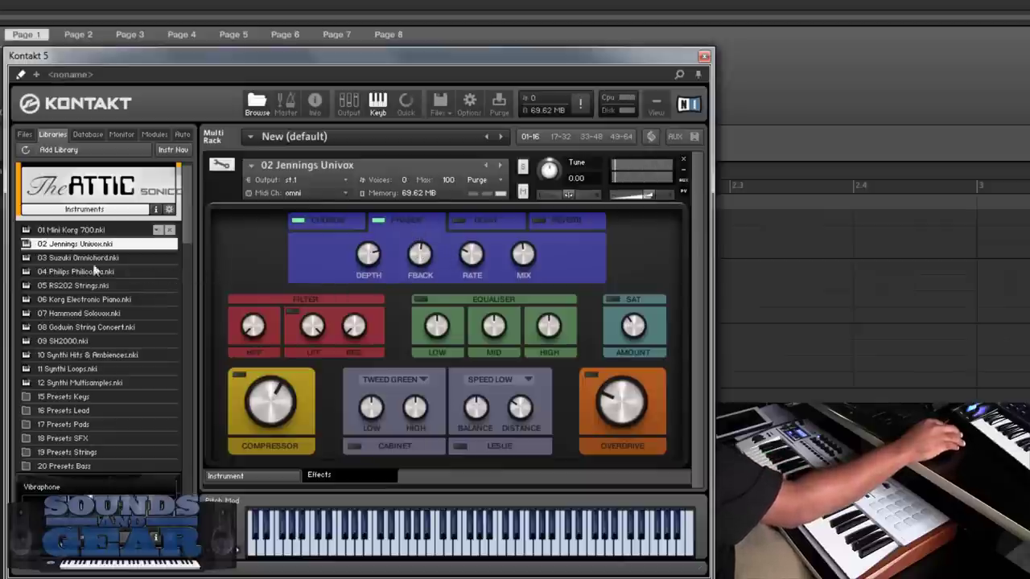
- Load the 03 Suzuki Omnichord instrument and audition its 7th chords in Chord Mode, including Ab 7th
left_click(73, 259)
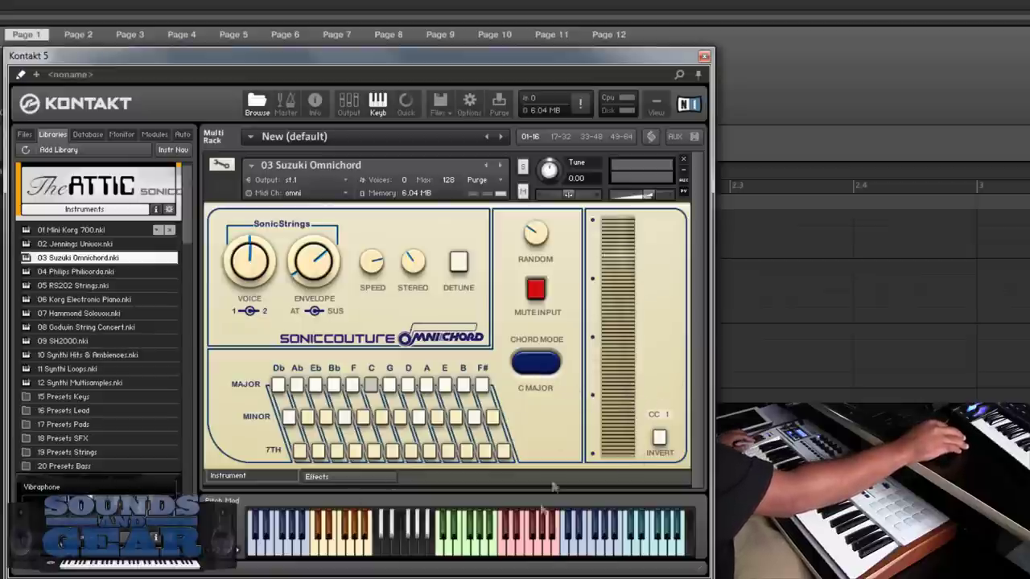
left_click(540, 367)
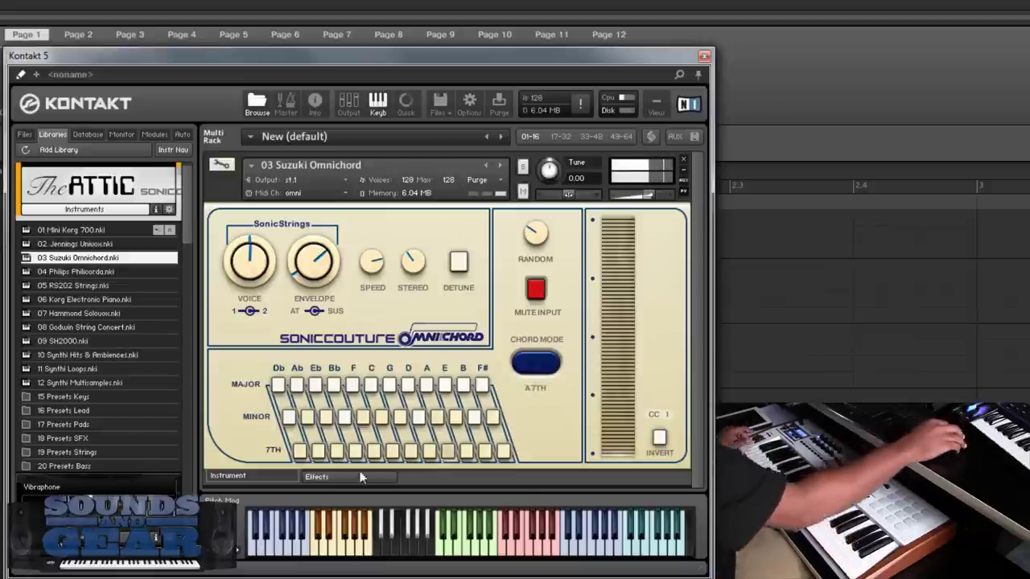
left_click(316, 456)
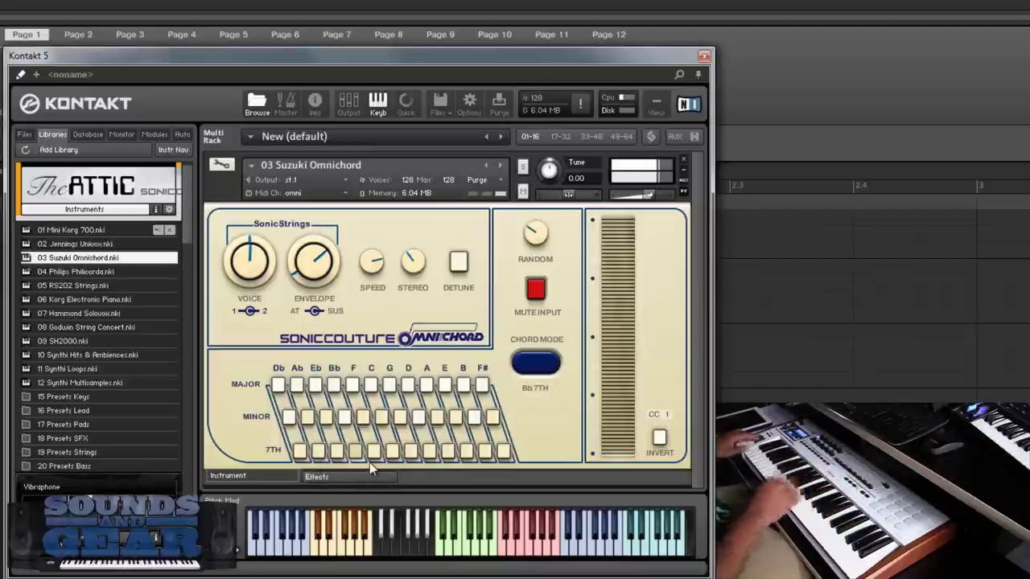
left_click(320, 453)
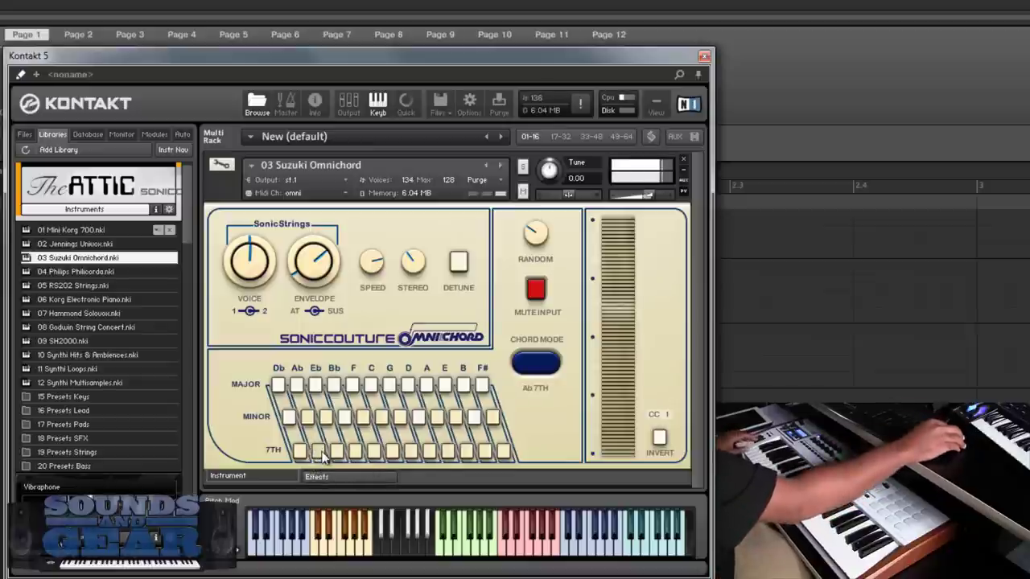
- Lower the Omnichord's Envelope and audition the Db, F# and G minor, C major and 7th chords
left_click_drag(315, 270, 319, 309)
left_click(287, 417)
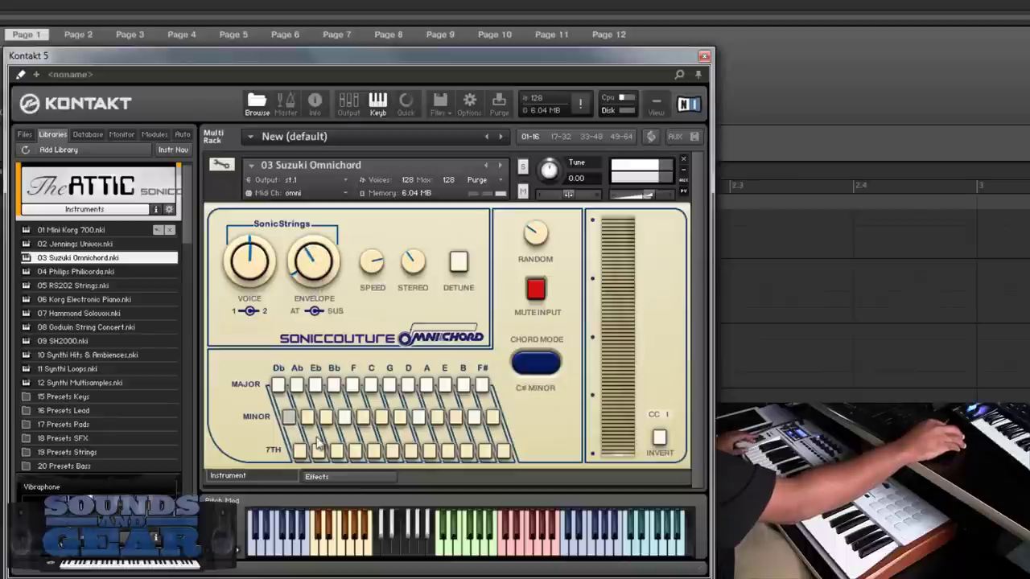
left_click(491, 417)
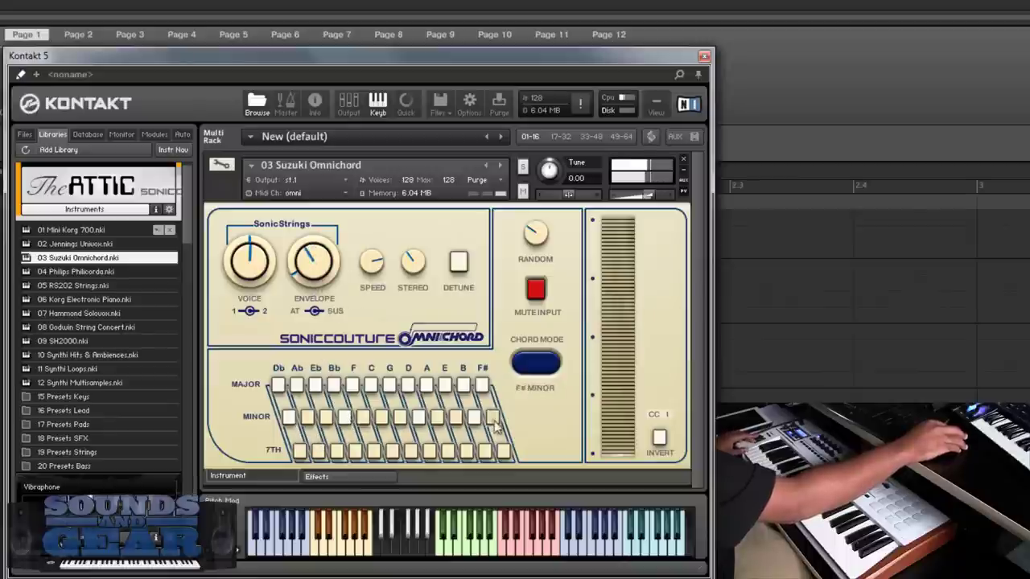
left_click(400, 419)
left_click(370, 385)
left_click(348, 453)
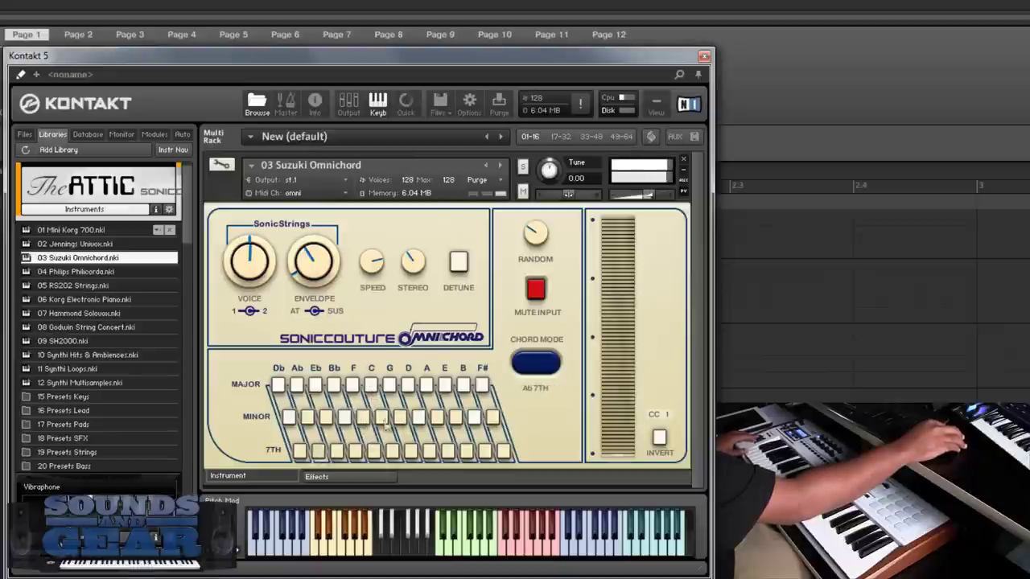
- Enable Detune and turn off Chord Mode on the Omnichord, with a brief look at its effects
left_click(457, 267)
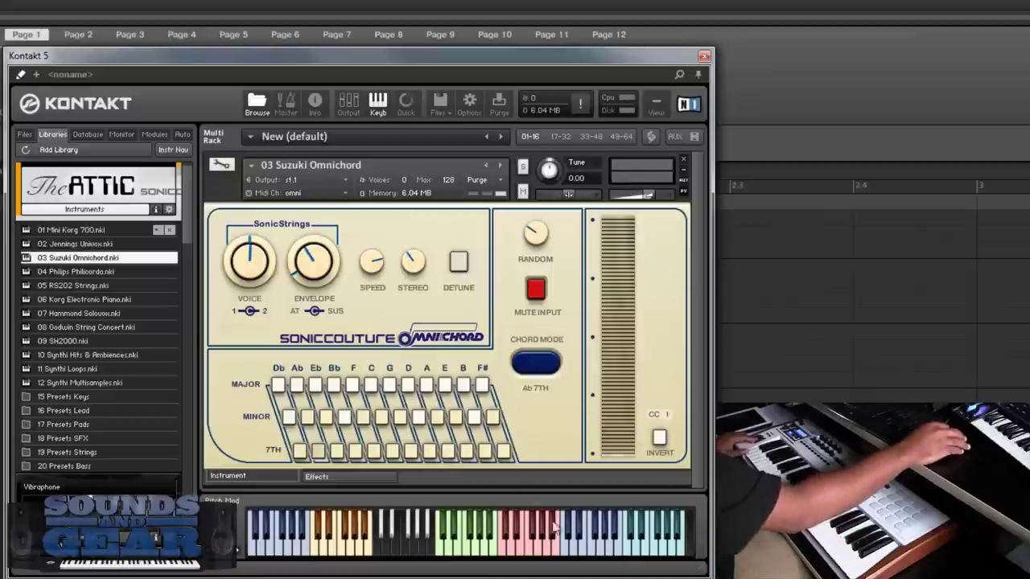
left_click(545, 374)
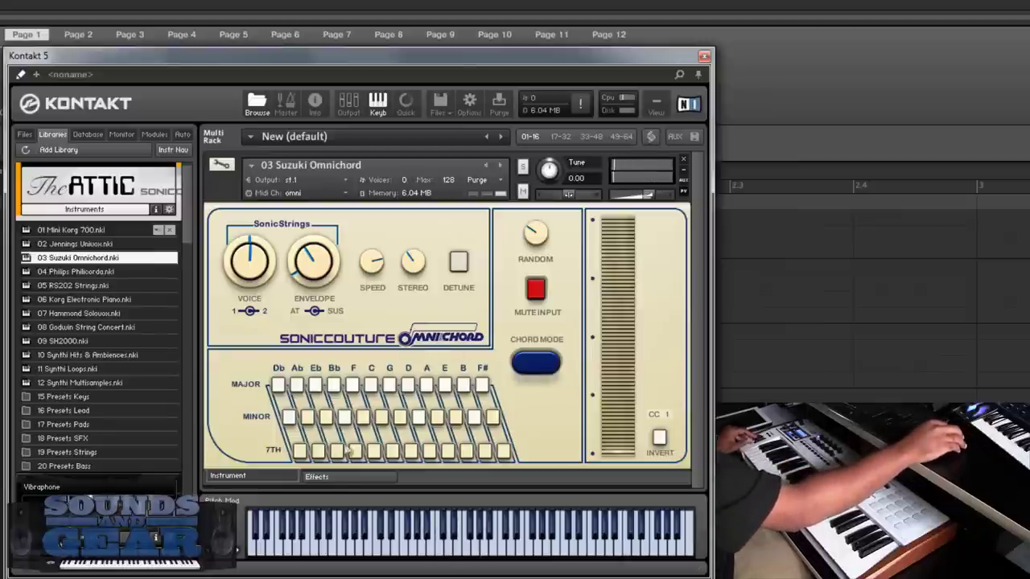
left_click(336, 479)
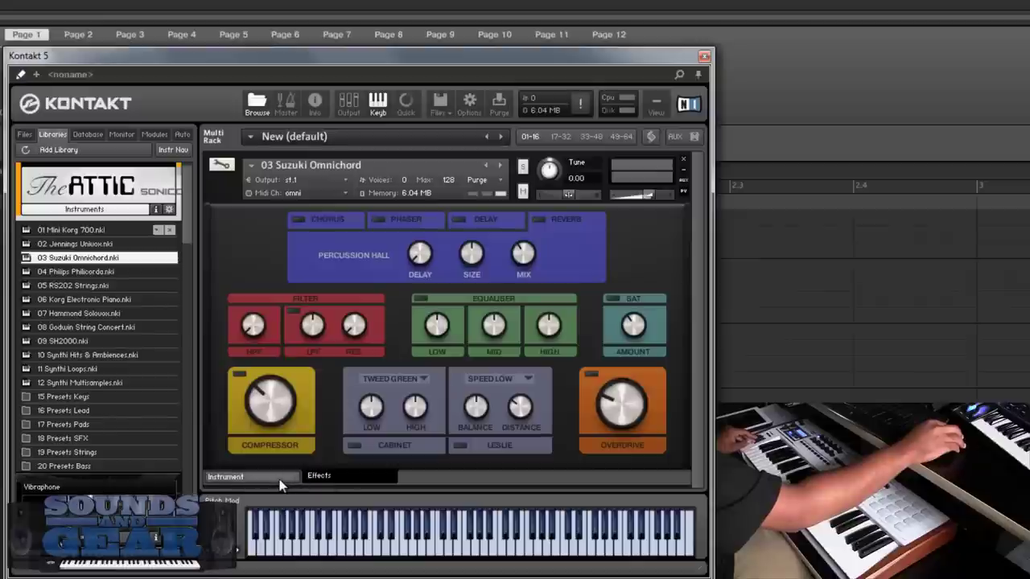
left_click(233, 477)
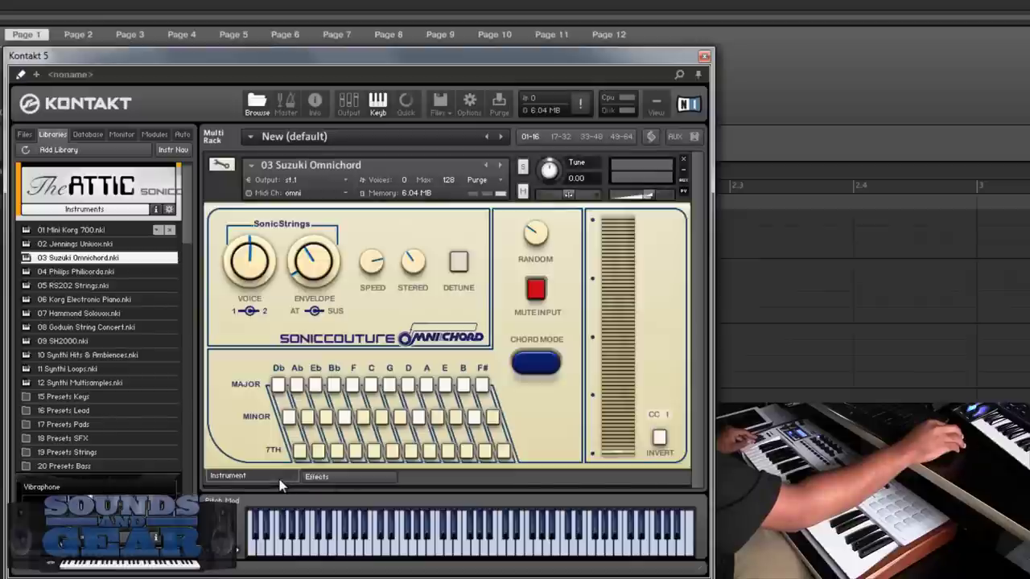
- Load the 04 Philips Philicorda instrument and check its effects before returning to the main controls
double_click(100, 275)
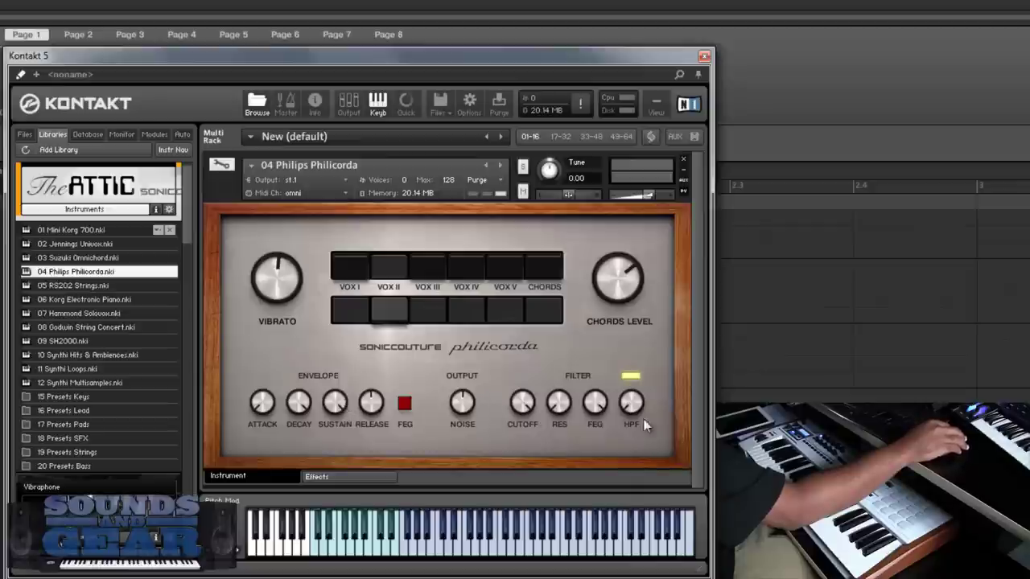
left_click(343, 477)
left_click(271, 476)
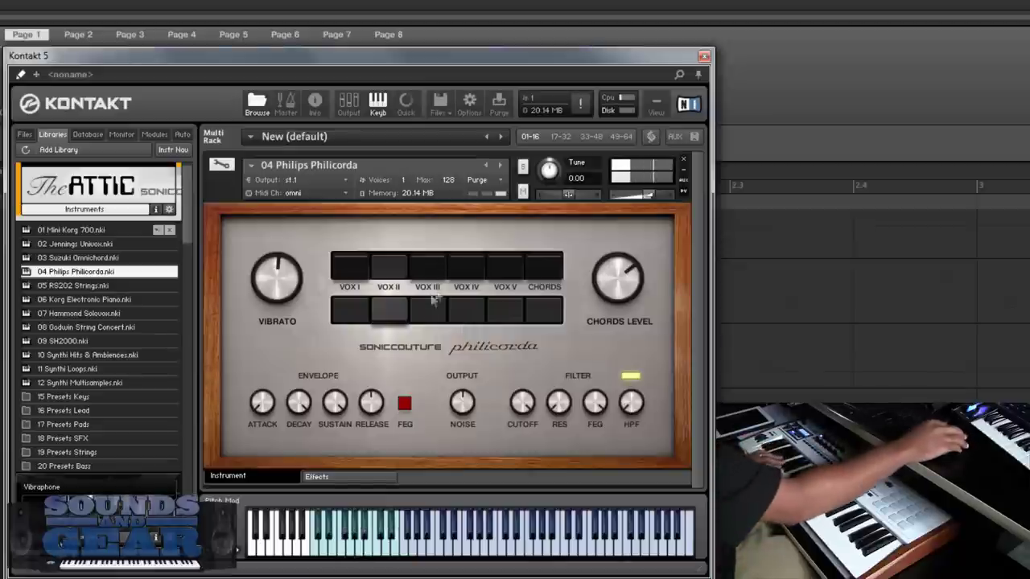
- Audition Philicorda voice combinations by adding Vox III, IV, V and I, leaving only Vox I, III and V enabled
left_click(434, 307)
left_click(479, 315)
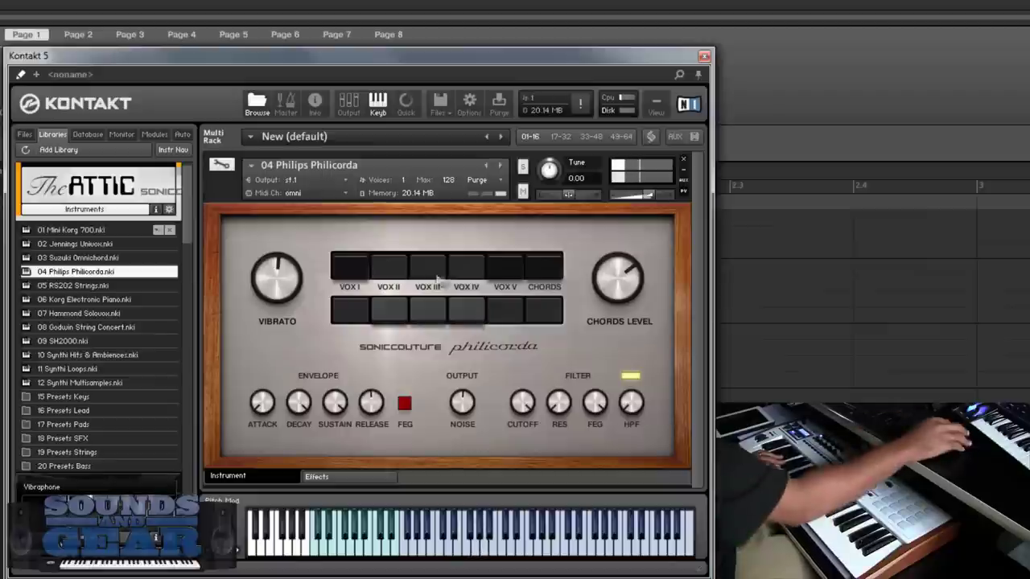
left_click(513, 316)
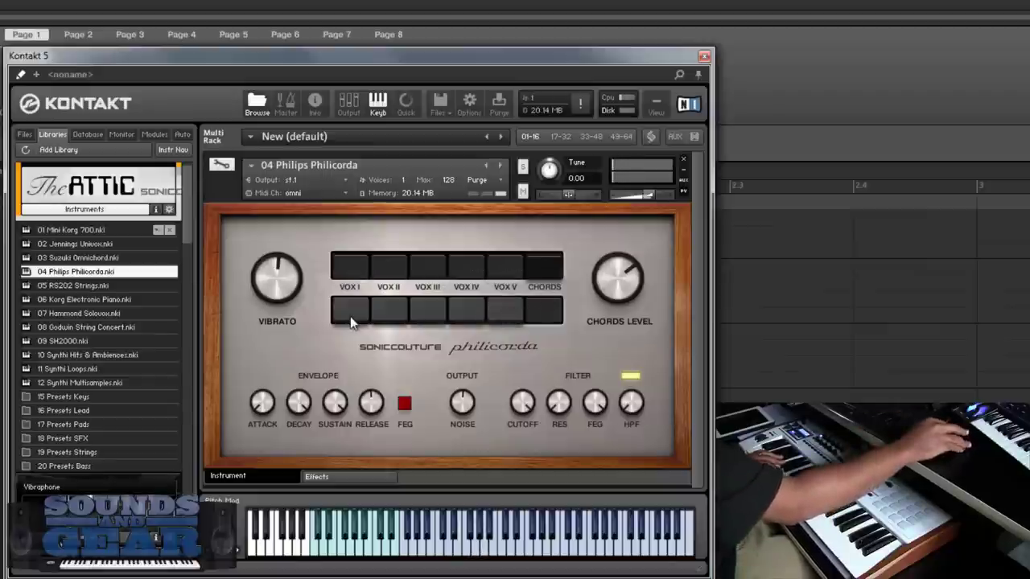
left_click(350, 316)
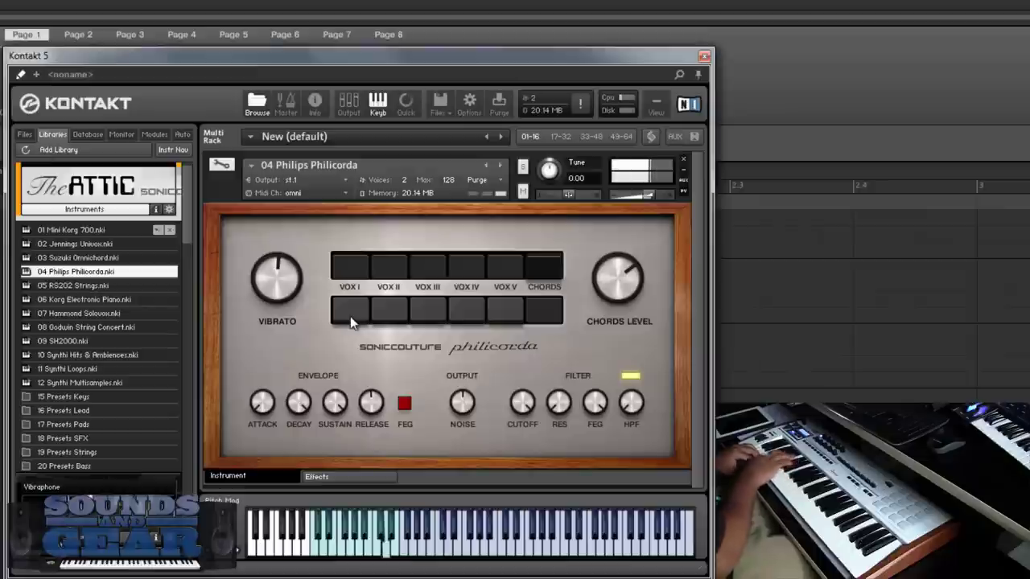
left_click(394, 316)
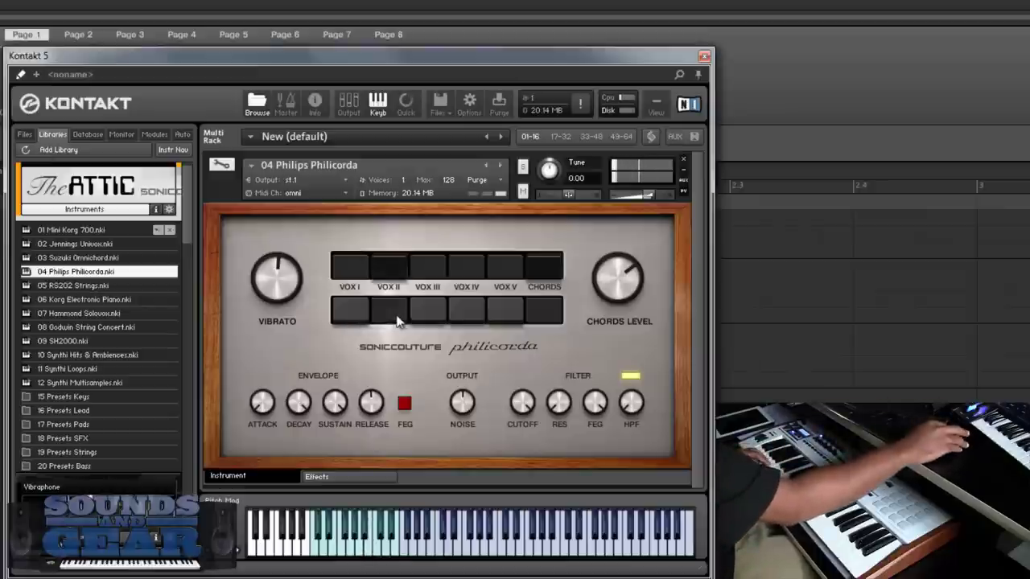
left_click(482, 312)
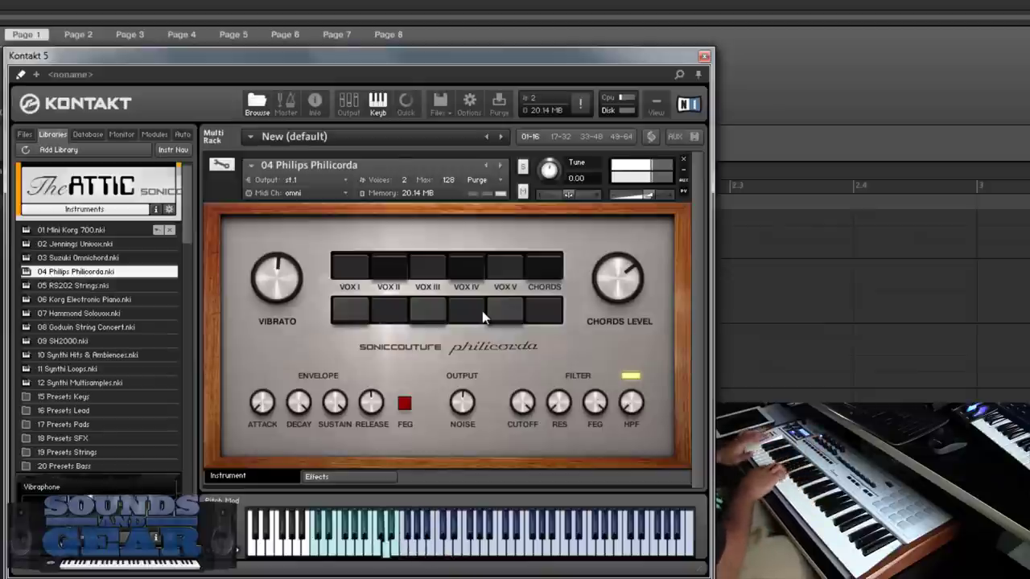
- Set the Philicorda's Vibrato to 84 % and lower the filter Cutoff slightly
left_click_drag(288, 288, 304, 200)
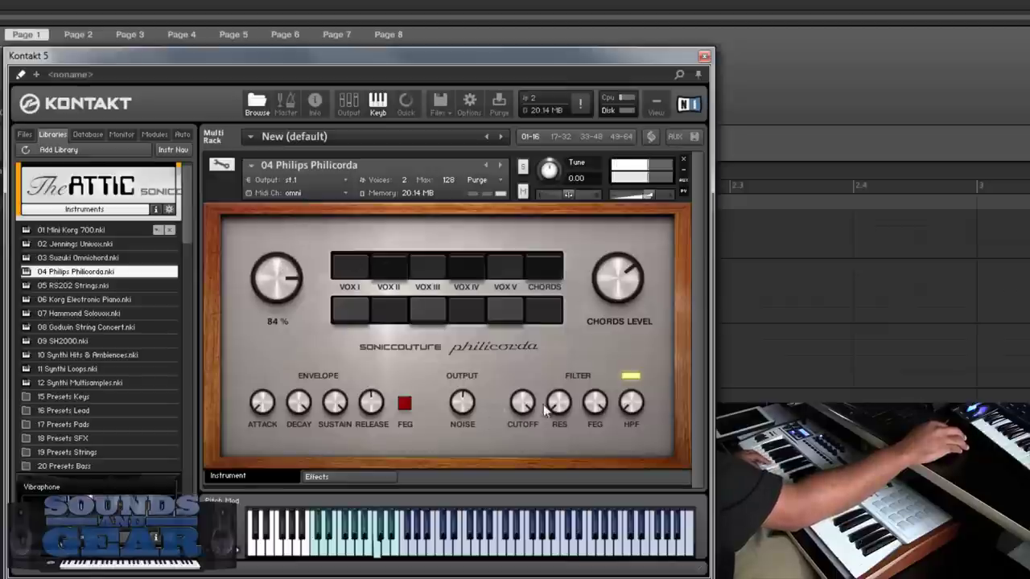
mouse_move(533, 406)
left_mouse_down()
mouse_move(527, 386)
mouse_move(531, 473)
mouse_move(534, 415)
mouse_move(539, 420)
left_mouse_up()
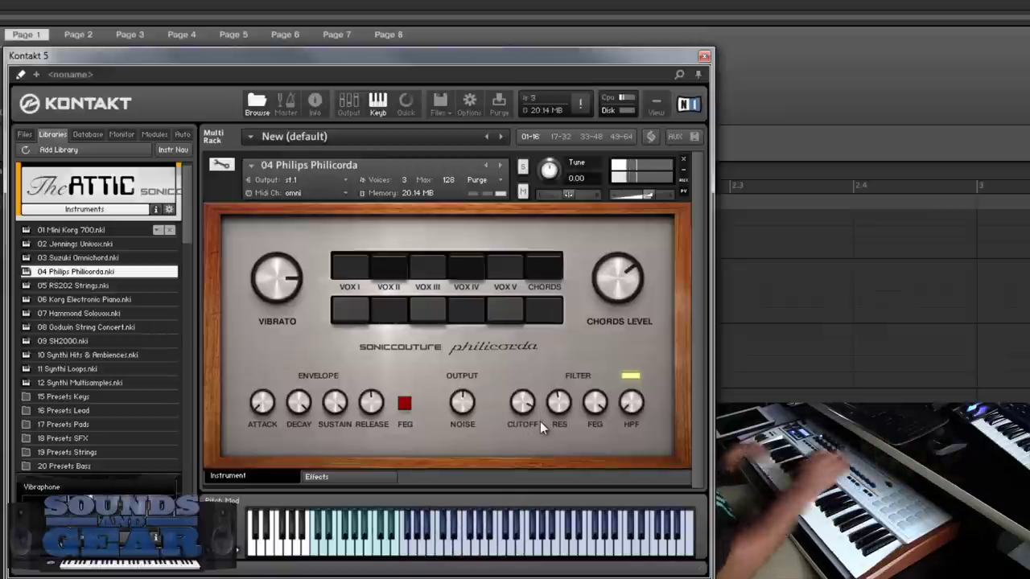
- Load the 05 RS202 Strings instrument and enable its Brass voice alongside Strings I
double_click(78, 286)
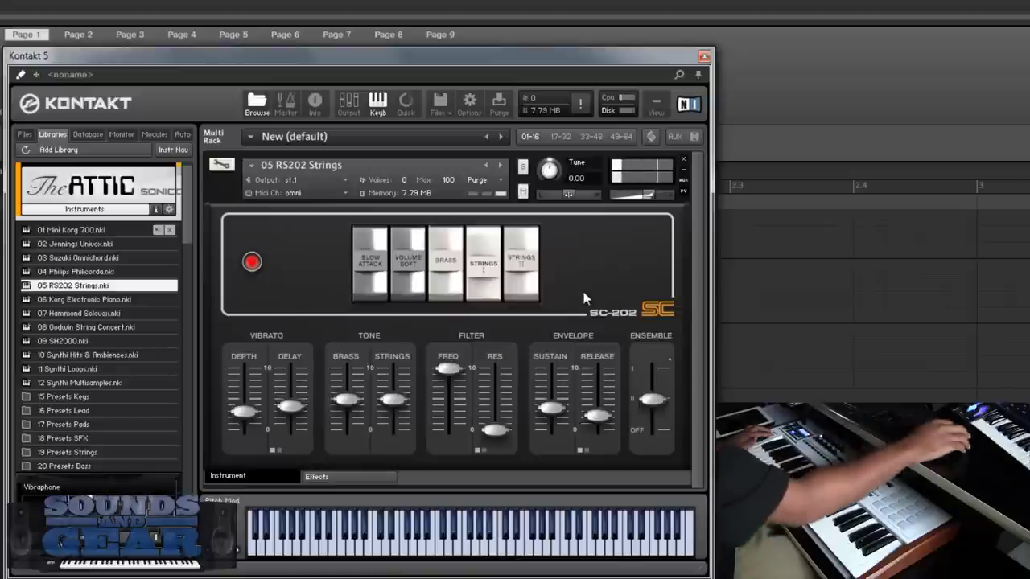
left_click(453, 293)
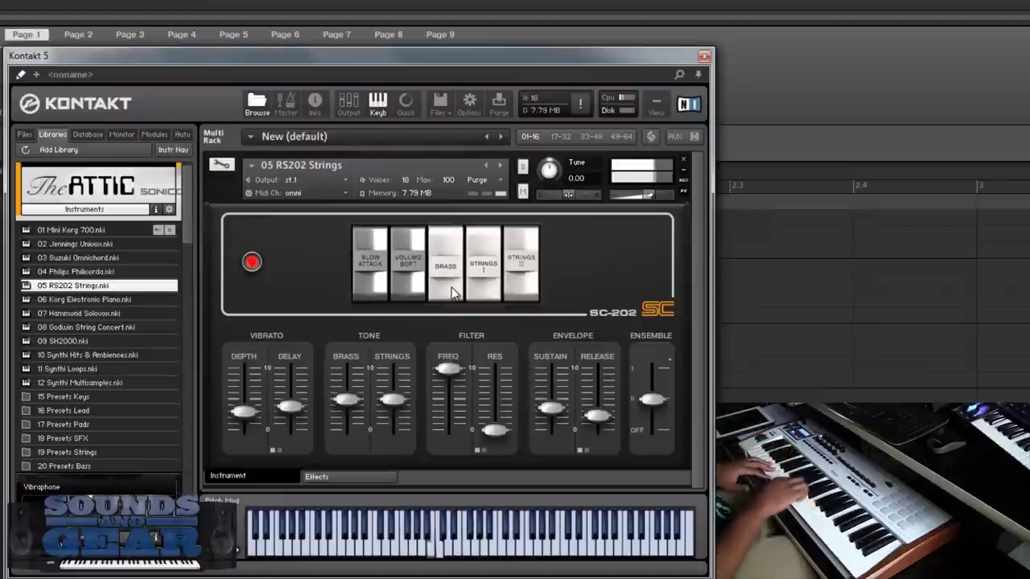
- Lower the filter Freq to about 5, raise Res to about 3.5, and check the second pages of Filter and Envelope sliders
left_click_drag(447, 368, 481, 425)
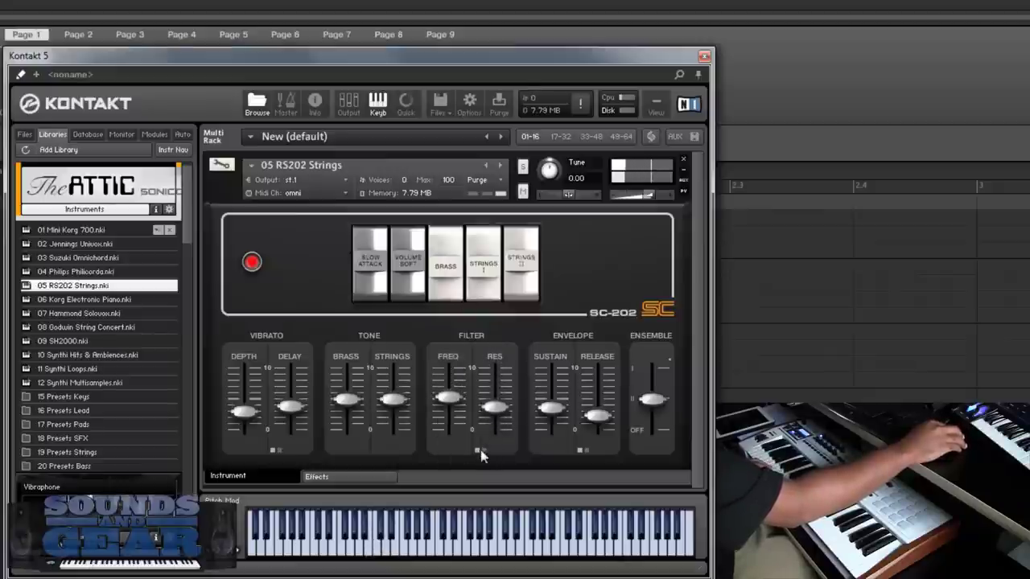
left_click(483, 452)
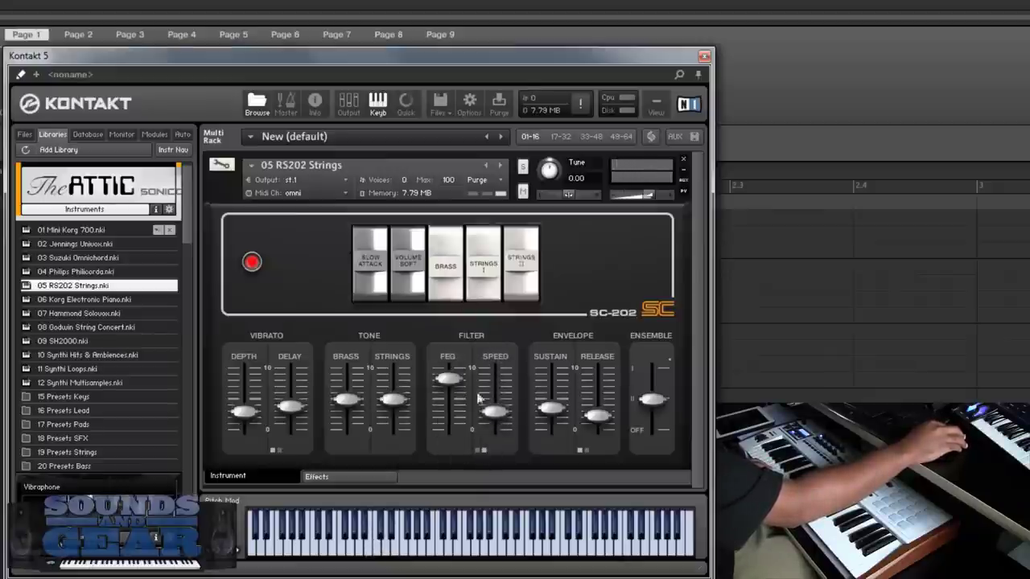
left_click(480, 452)
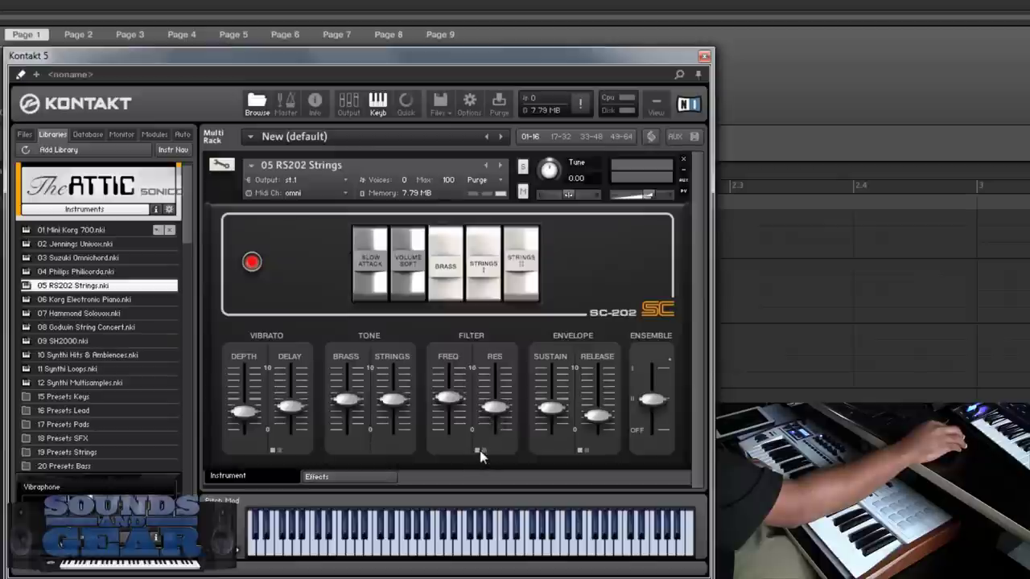
left_click(587, 451)
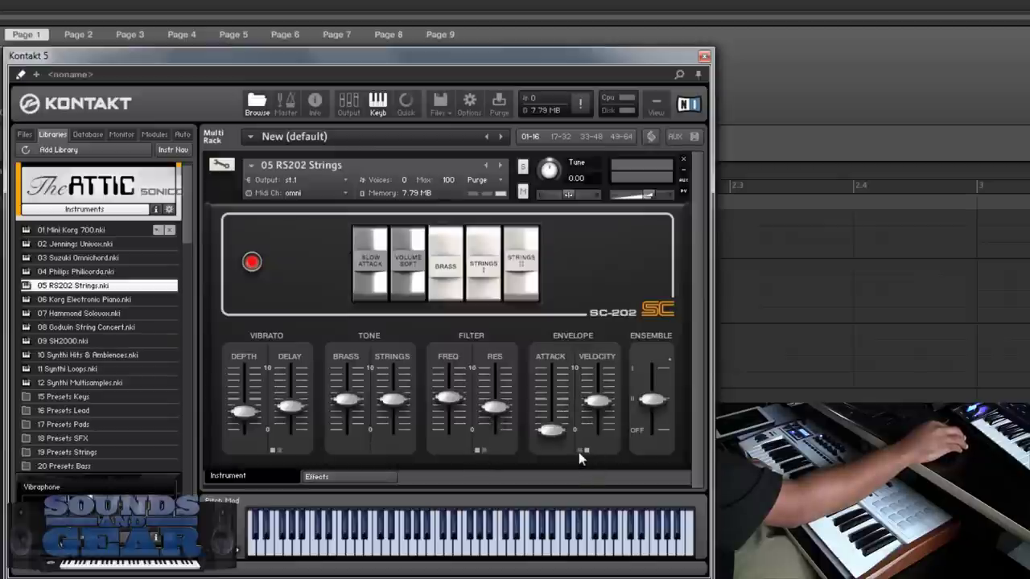
left_click(579, 451)
- Turn Ensemble off and compare the Brass and Strings voices, leaving only Strings II enabled
left_click_drag(652, 449, 652, 481)
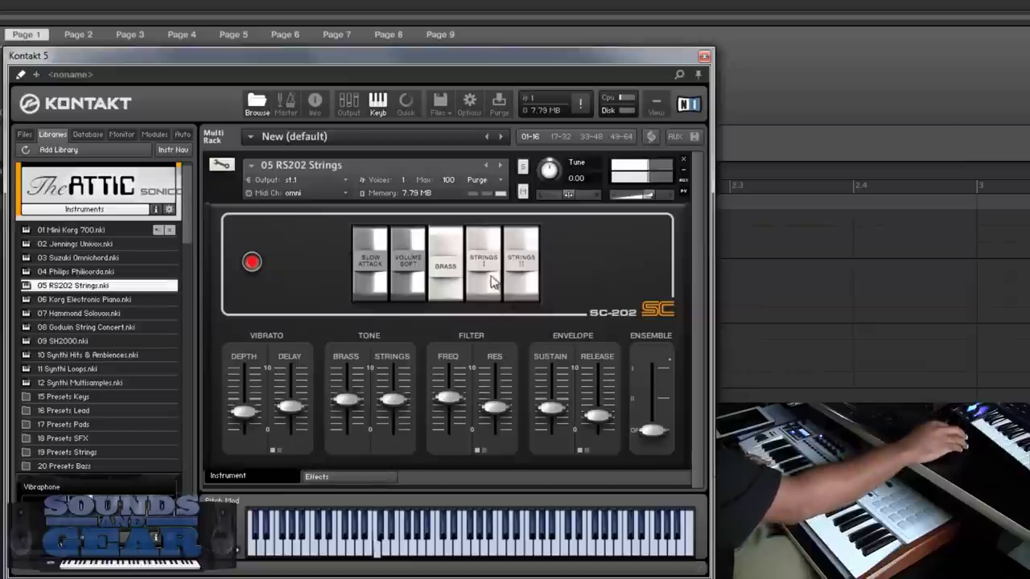
left_click(527, 284)
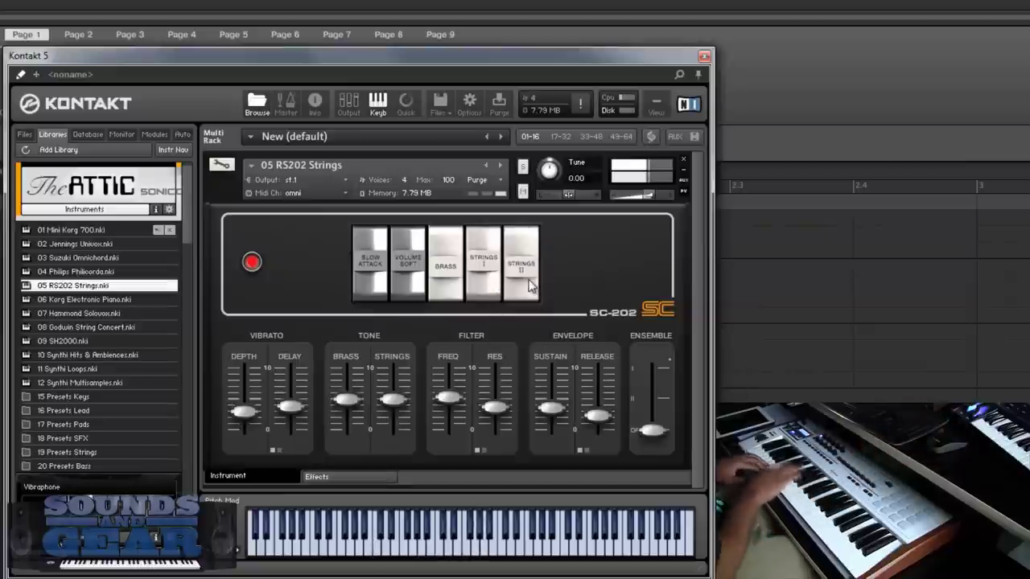
left_click(442, 275)
left_click(483, 273)
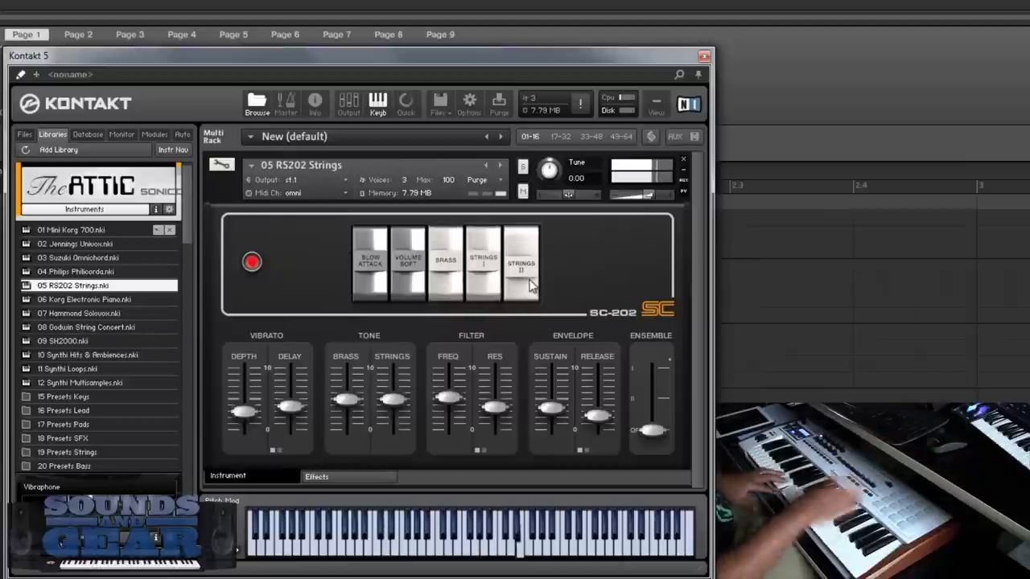
- Compare Ensemble positions II and I on the RS202 Strings, leaving the slider at I
left_click(652, 359)
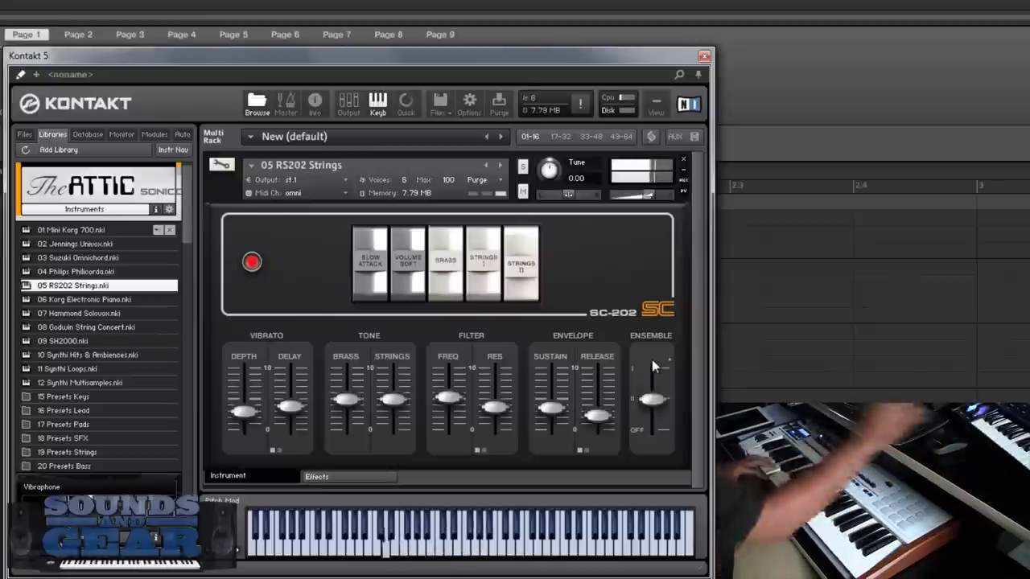
left_click_drag(653, 400, 653, 368)
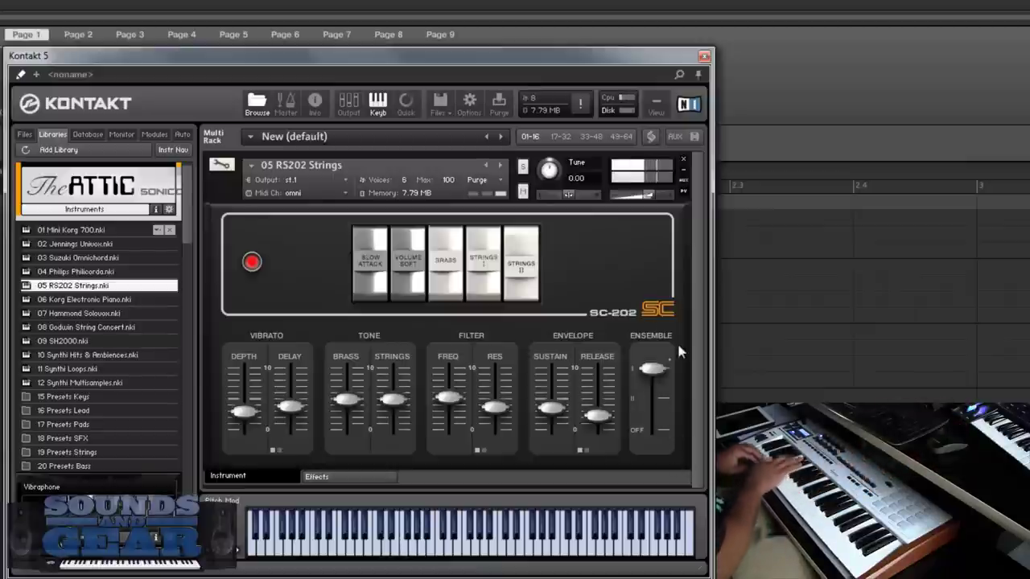
- Switch on the British 60s Cabinet effect for the RS202 Strings
left_click(359, 480)
left_click(352, 446)
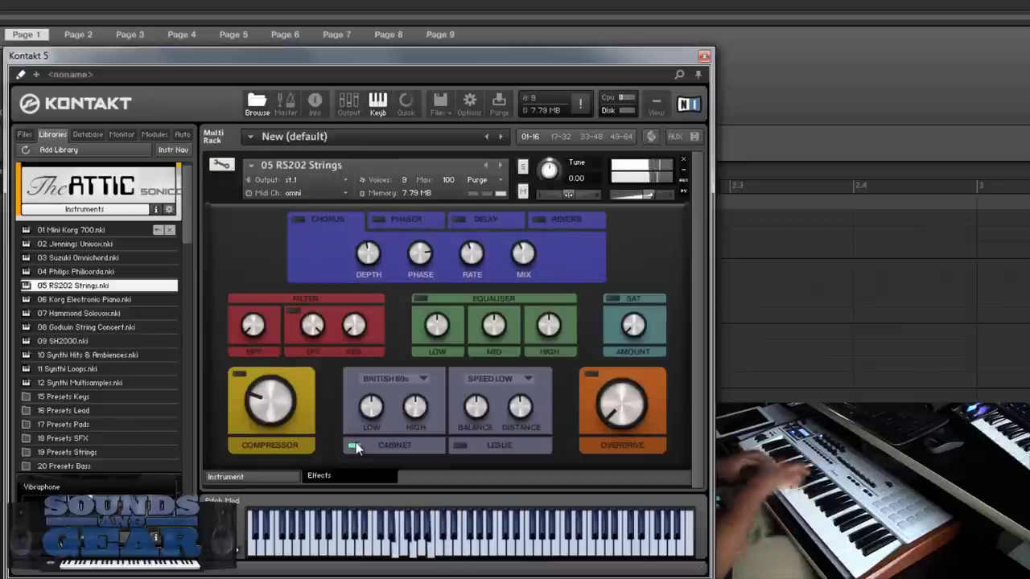
- Load the 06 Korg Electronic Piano instrument and check its effects before returning to the instrument controls
double_click(103, 301)
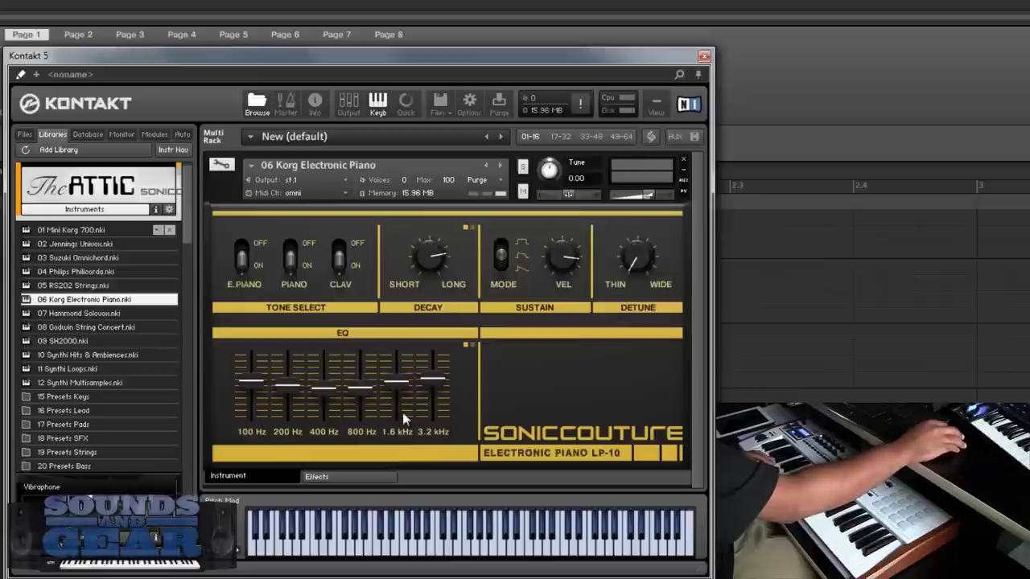
left_click(350, 477)
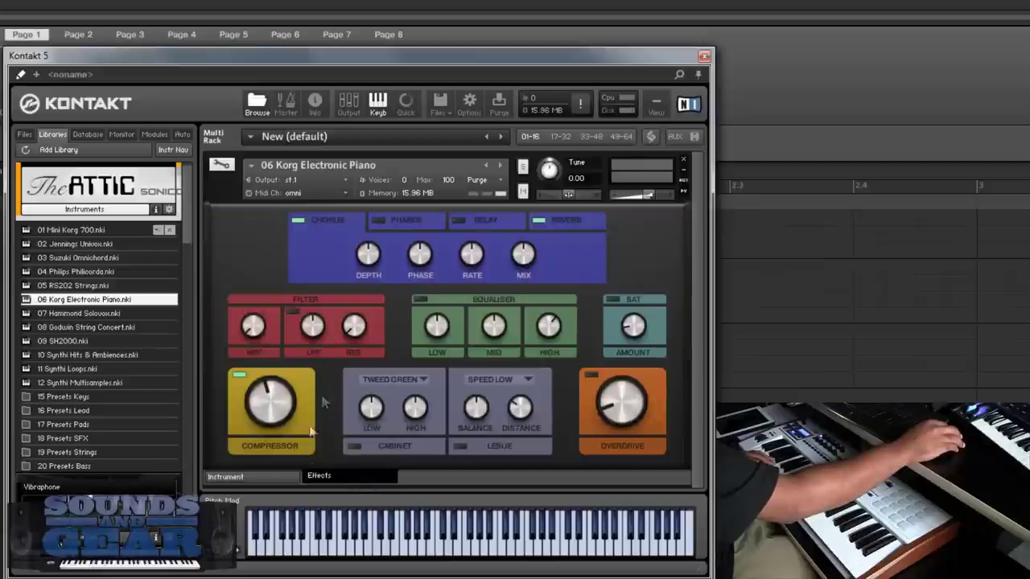
left_click(290, 479)
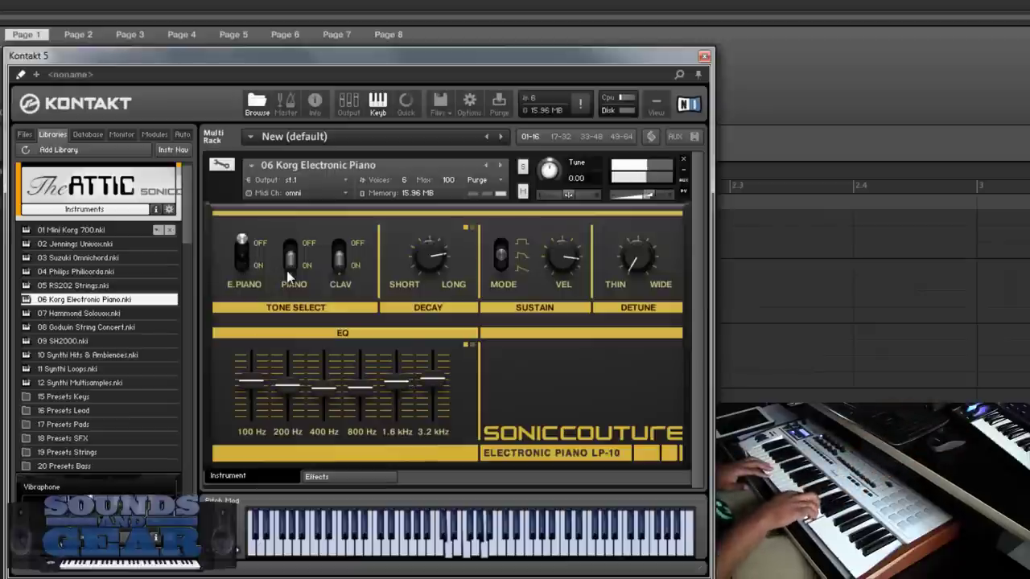
- Turn off the Clav tone, widen the Detune on the Piano tone alone, and re-enable the E.Piano tone
left_click(338, 261)
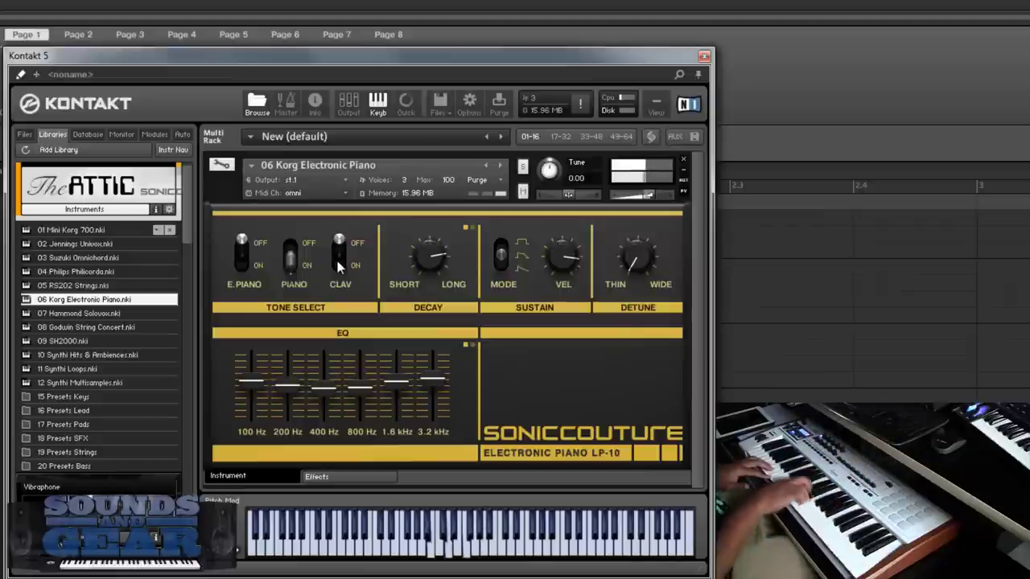
left_click_drag(643, 261, 670, 178)
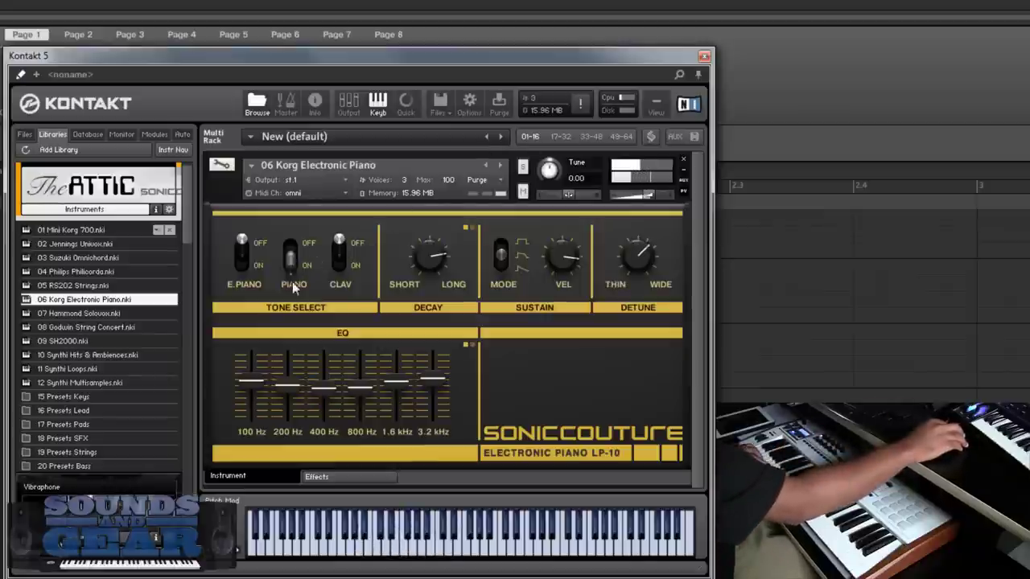
left_click(241, 256)
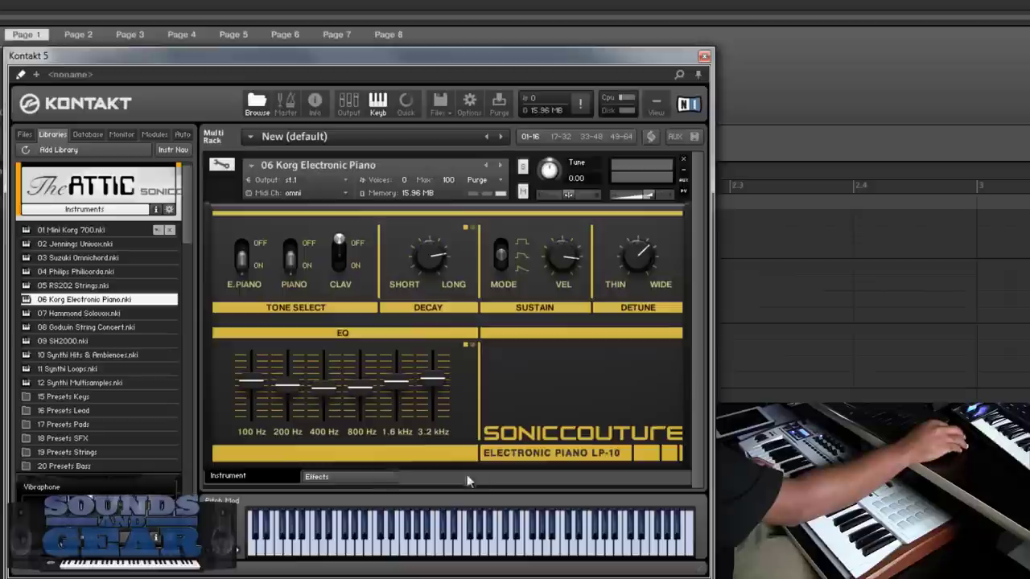
- Load the 07 Hammond Solovox instrument and check its effects before returning to the instrument controls
key("Down")
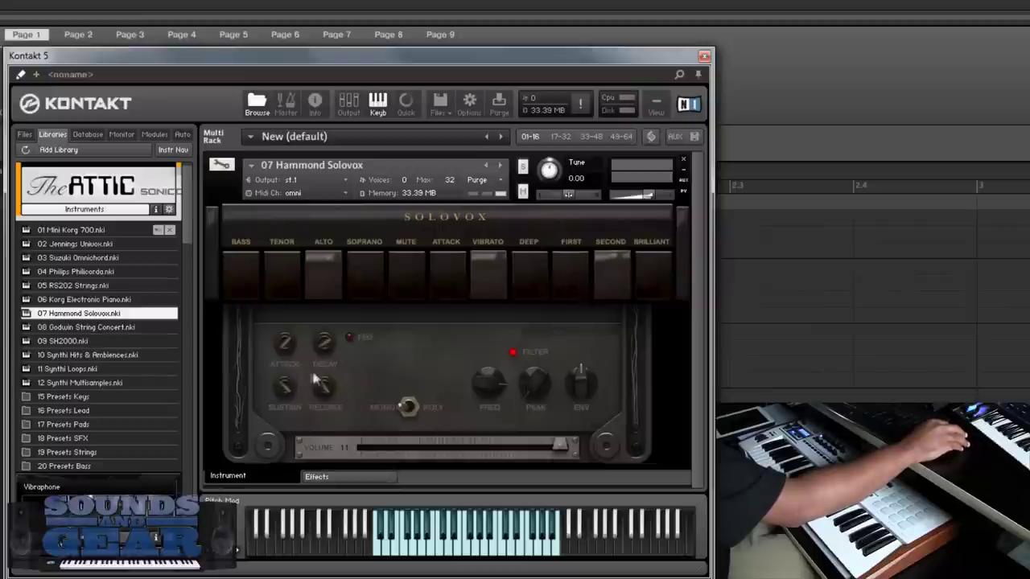
left_click(358, 481)
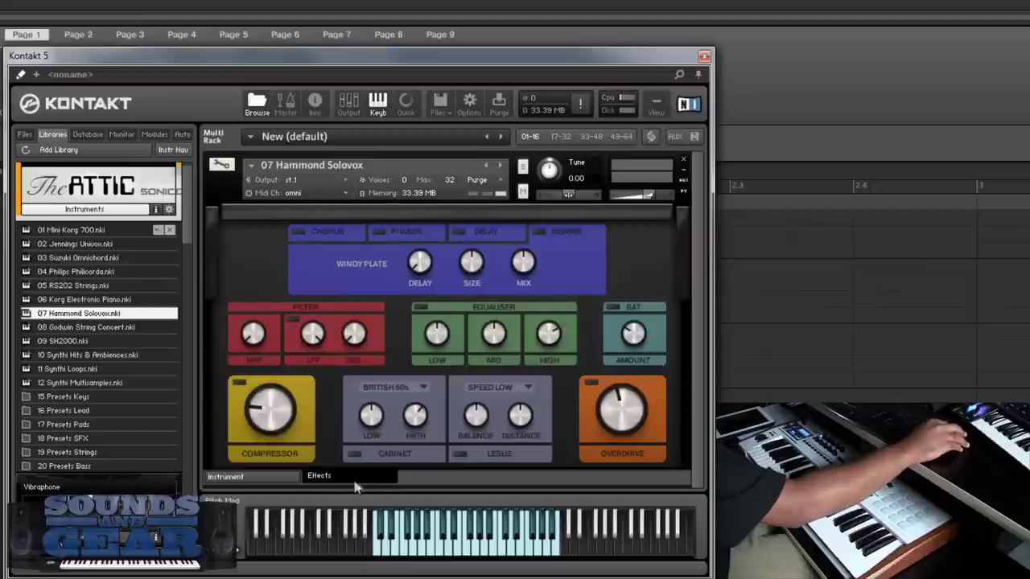
left_click(284, 480)
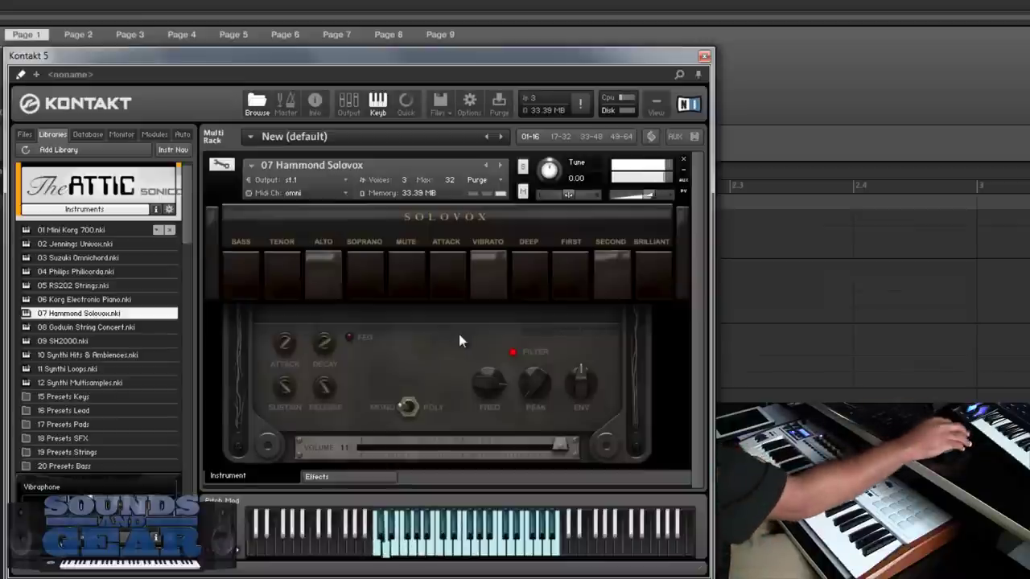
- Audition the Solovox Soprano and Bass registers, turn Vibrato off, and reduce the registration to Alto and Second
left_click(363, 283)
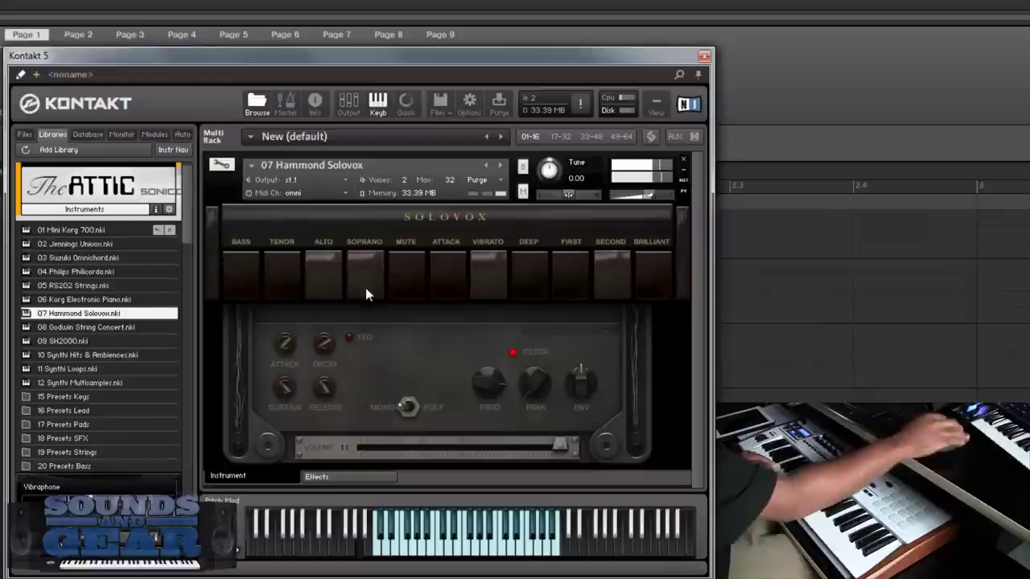
left_click(245, 285)
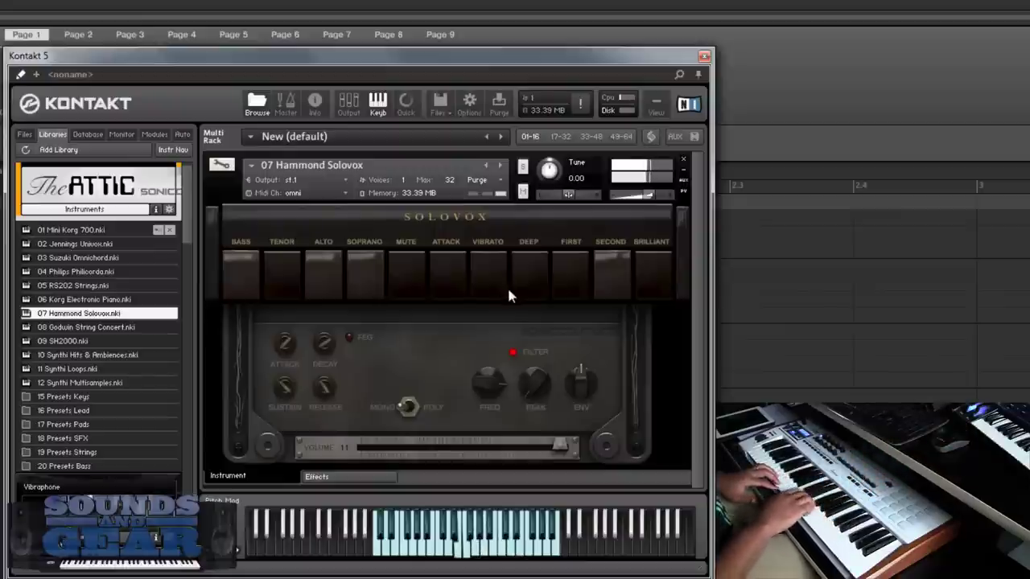
left_click(314, 286)
left_click(238, 283)
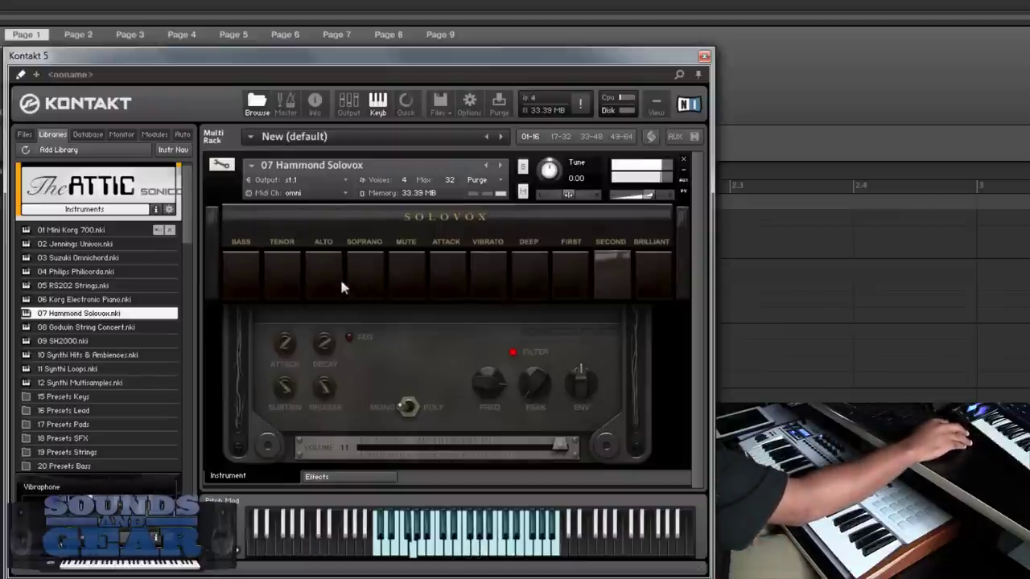
left_click(326, 282)
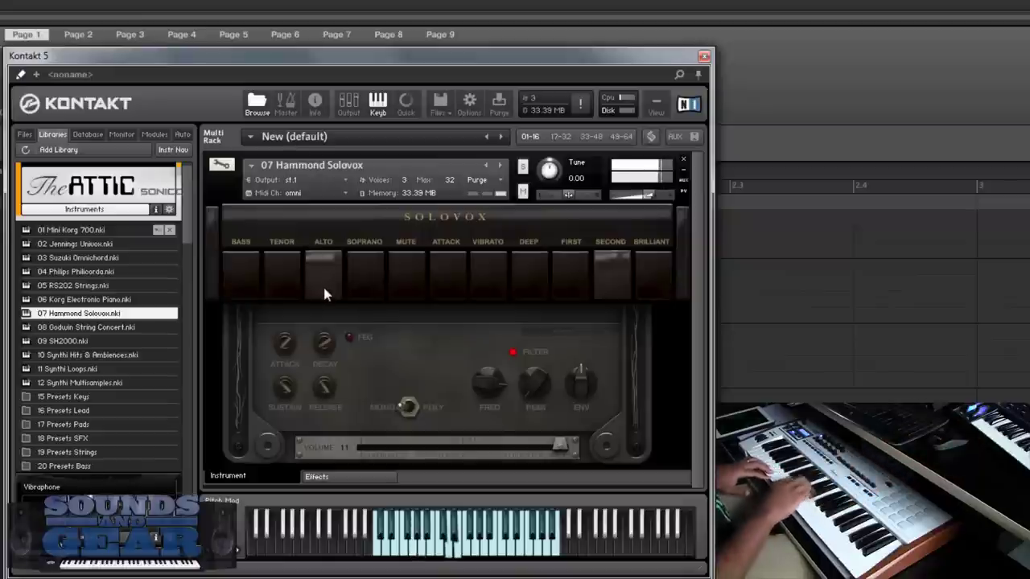
- Enable Mute, try out Deep and Attack on the Solovox, and finish with Alto, Mute, First and Second on
left_click(412, 285)
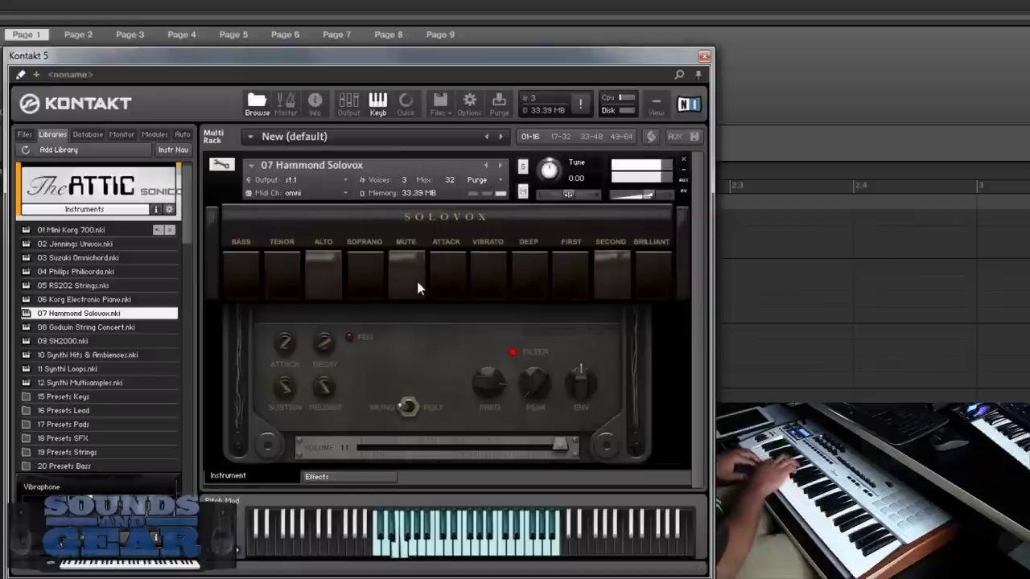
left_click(533, 280)
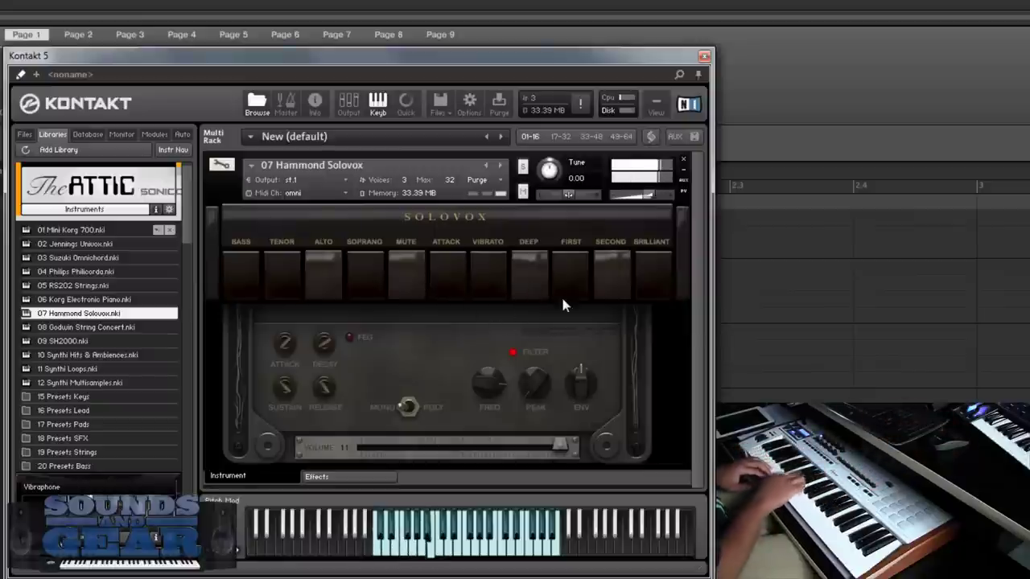
left_click(455, 275)
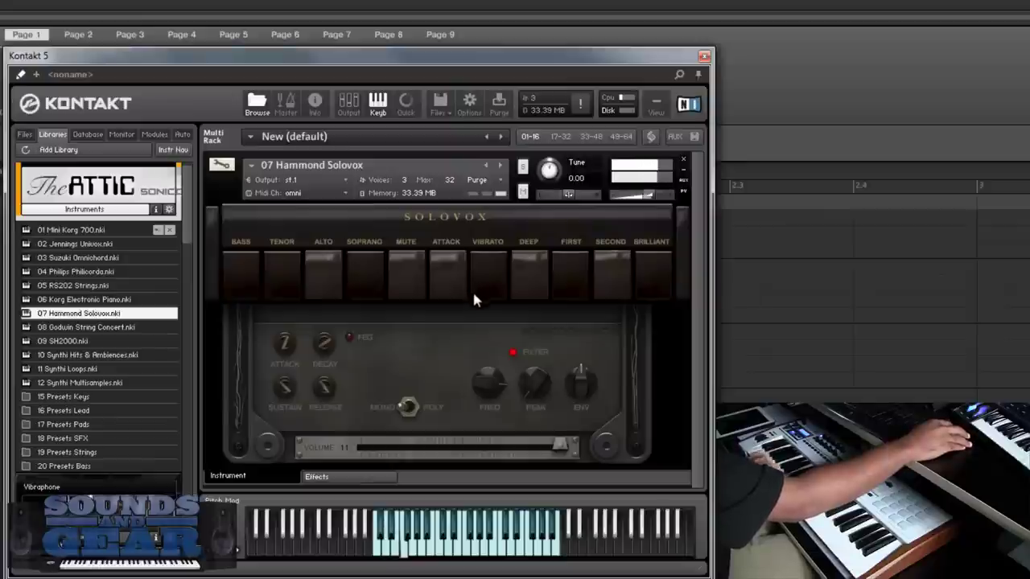
left_click(568, 283)
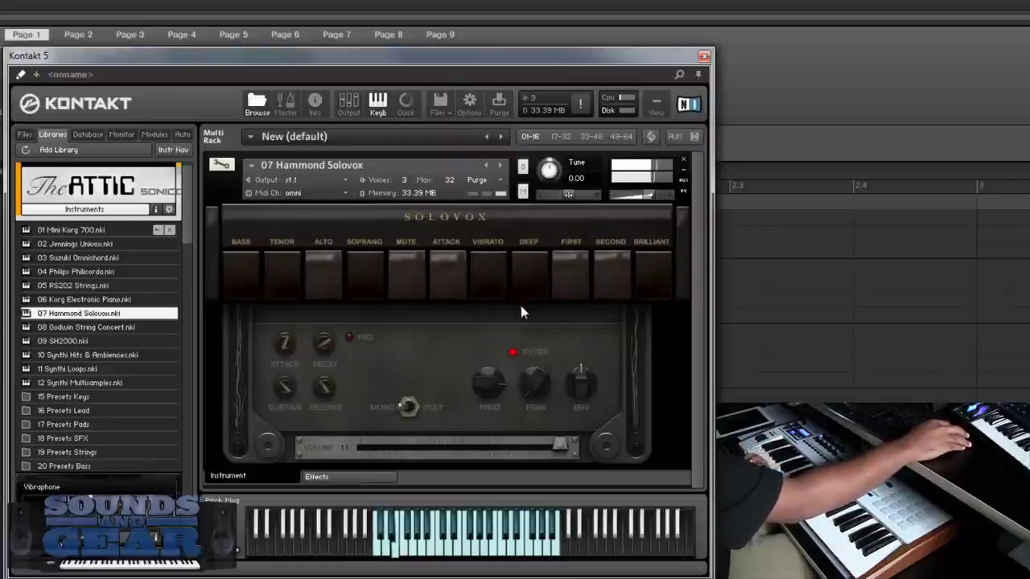
left_click(449, 283)
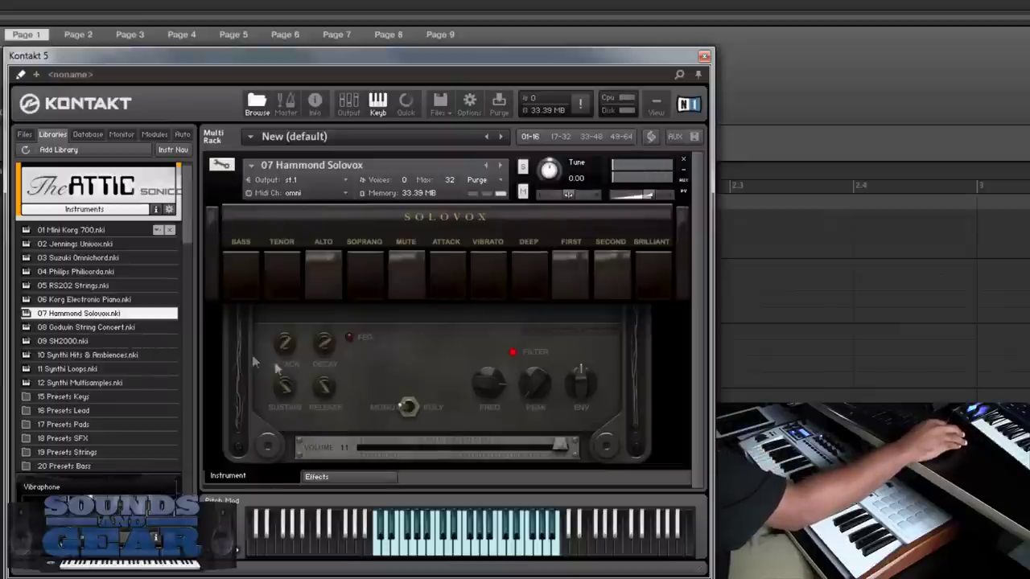
- Load the 08 Godwin String Concert instrument and check the Width and Drift page of its Modulator sliders
double_click(91, 330)
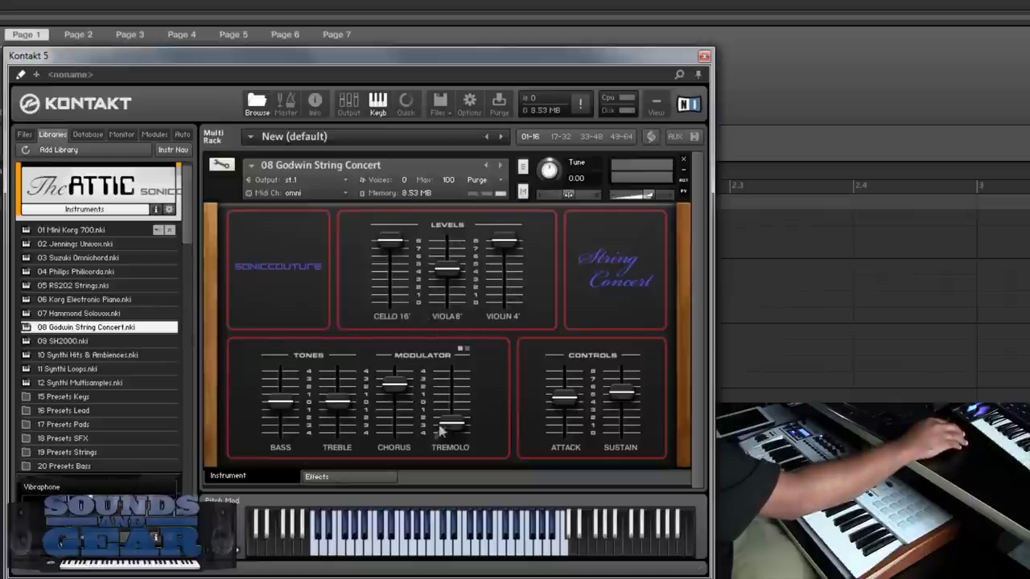
left_click(466, 350)
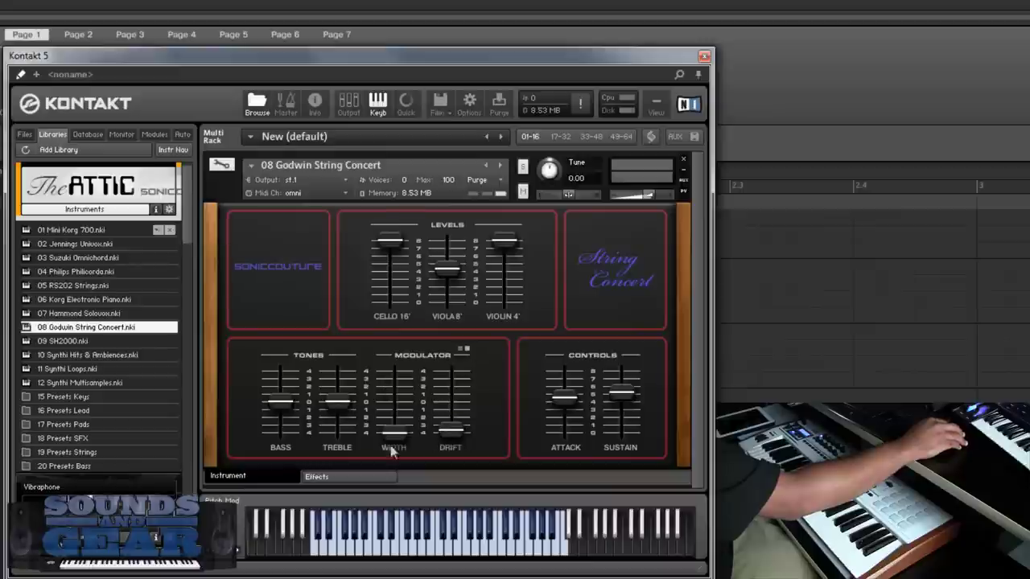
left_click(463, 348)
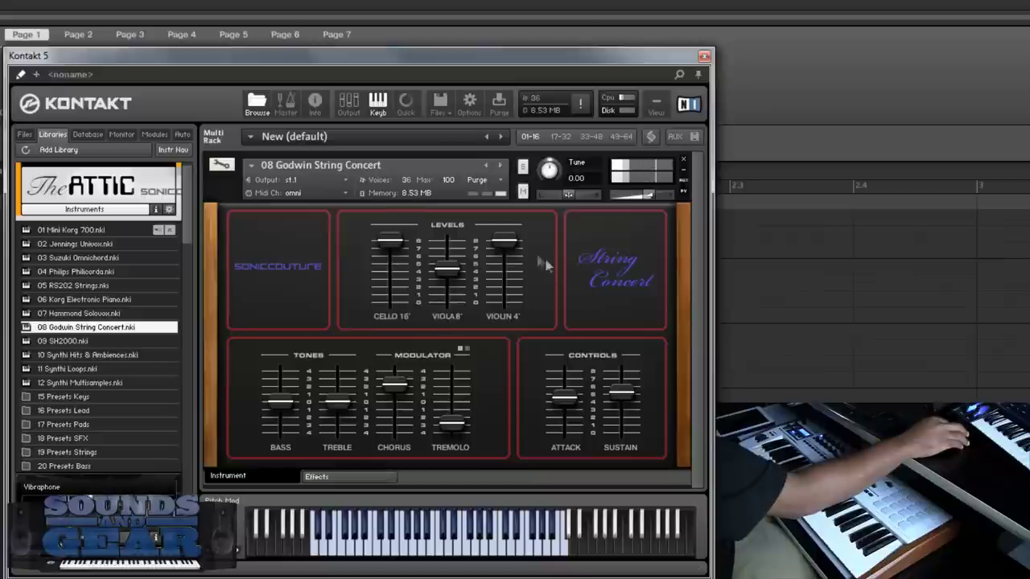
- Lower the Violin 4' level to about -17.3 dB, and raise Viola 8' to about 6 and Tremolo to about 2
left_click_drag(504, 241, 481, 314)
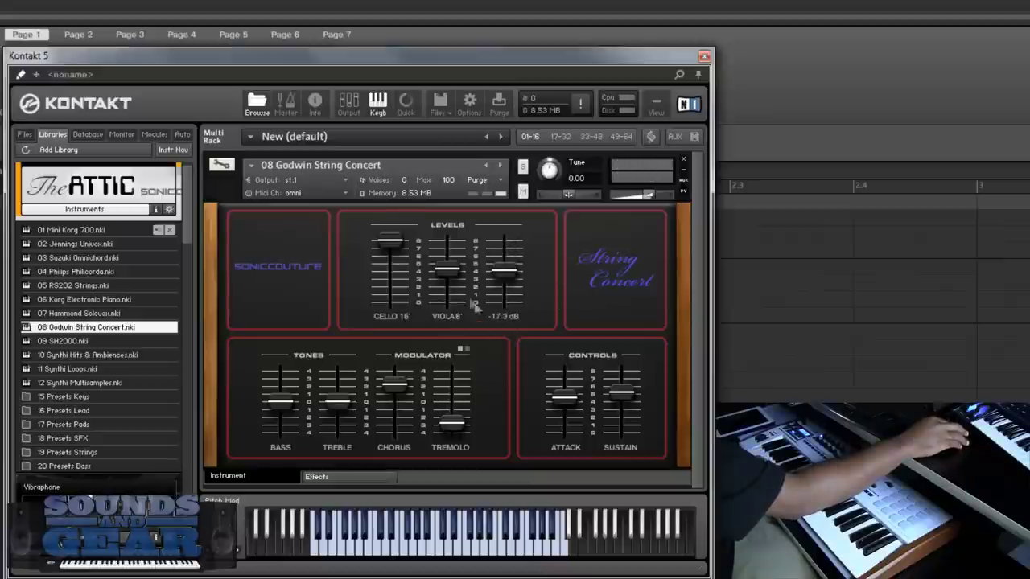
left_click_drag(455, 274, 448, 256)
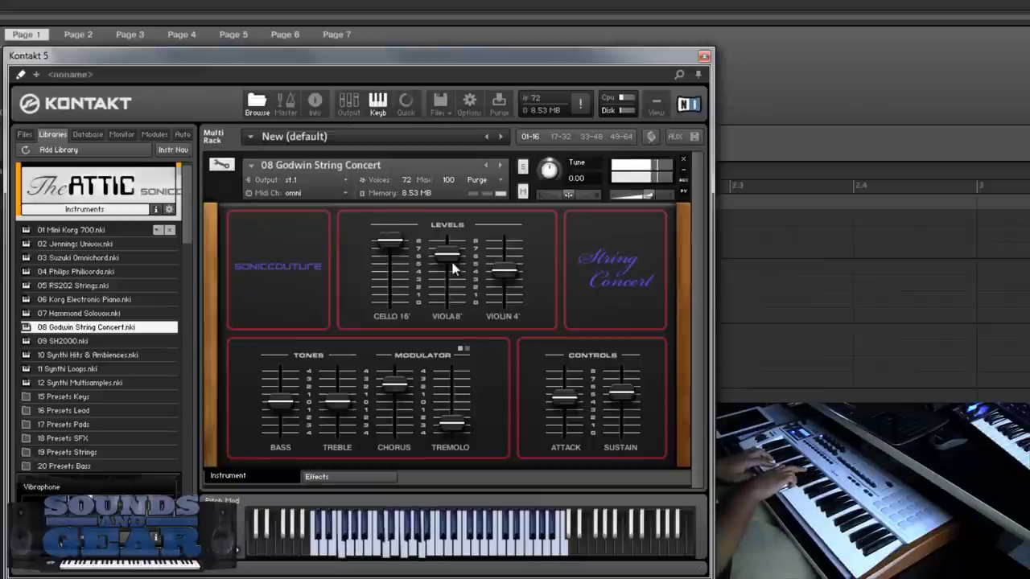
left_click_drag(451, 422, 465, 210)
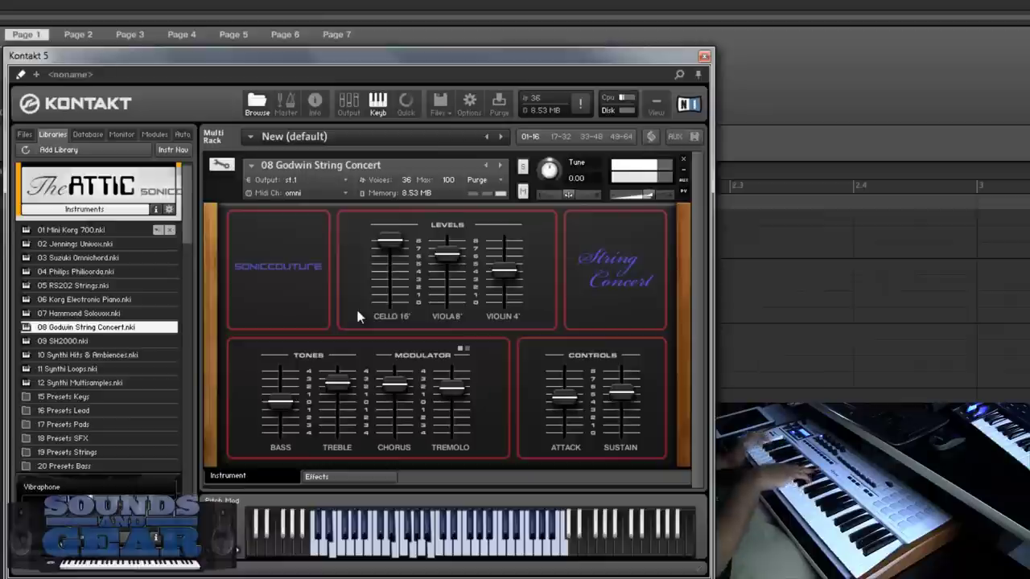
- Load the 09 SH2000 instrument and look through the Bank B voices before returning to Bank A
left_click(59, 341)
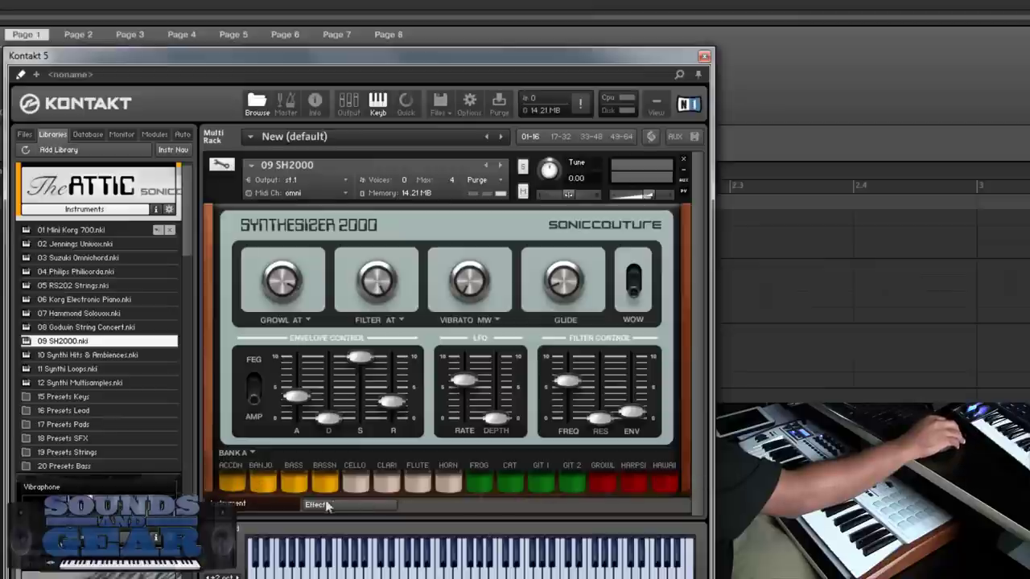
left_click(253, 453)
left_click(237, 473)
left_click(251, 455)
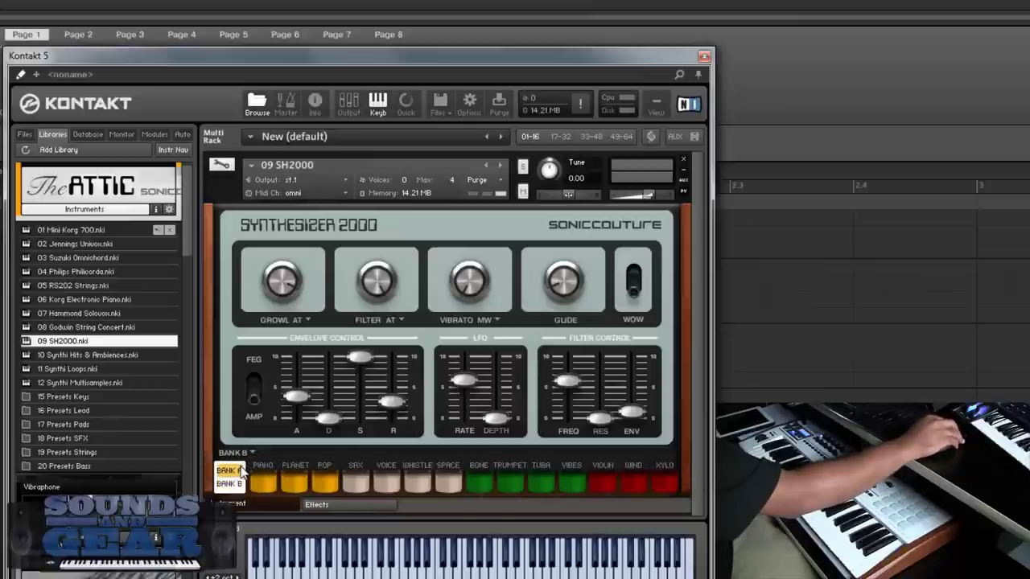
left_click(237, 464)
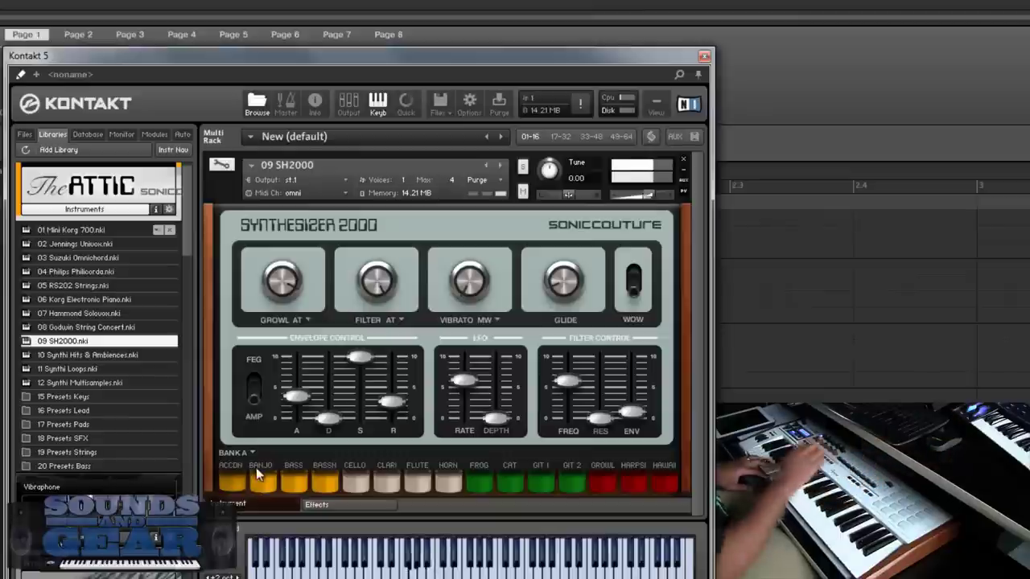
- Audition the Banjo, Bass, Bassn, Cello, Clari and Flute voices of Bank A, and raise the envelope attack on the Flute voice
left_click(261, 485)
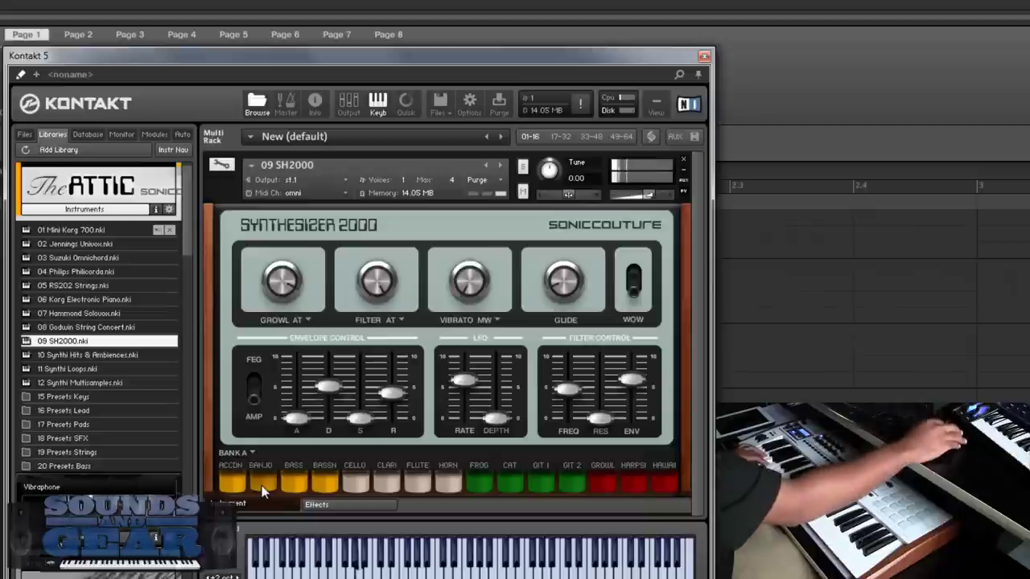
left_click(288, 482)
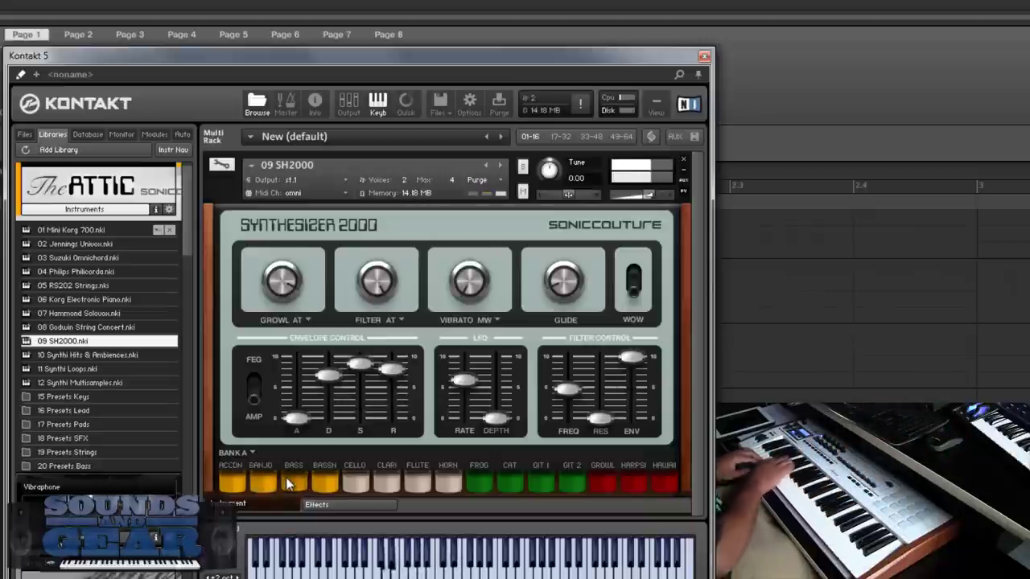
left_click(325, 486)
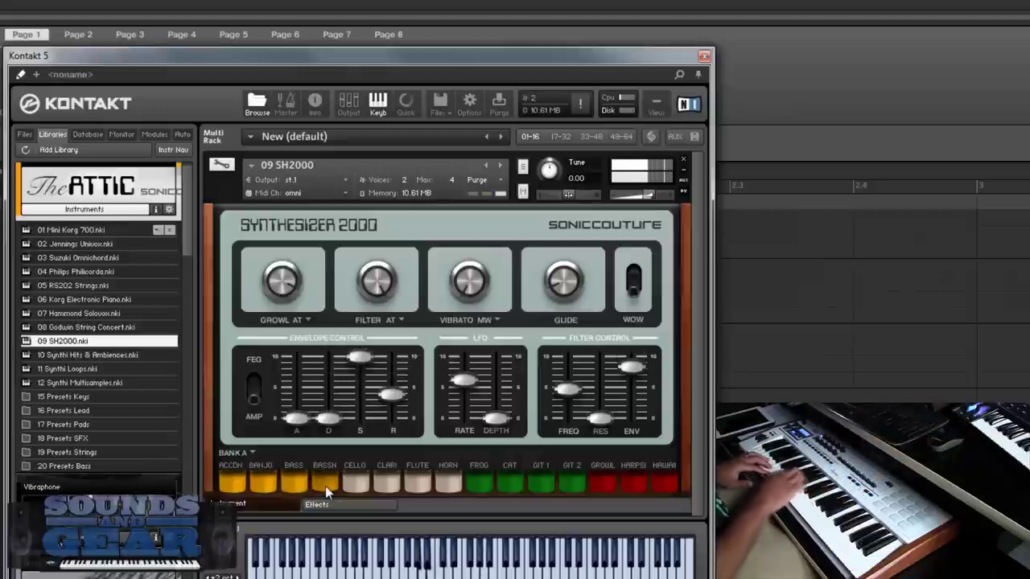
left_click(364, 490)
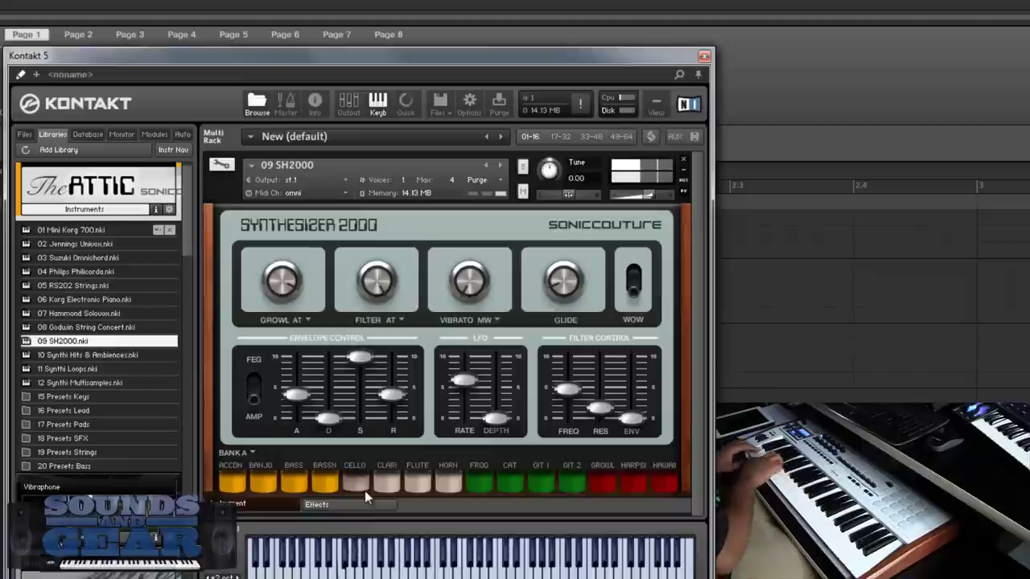
left_click(385, 487)
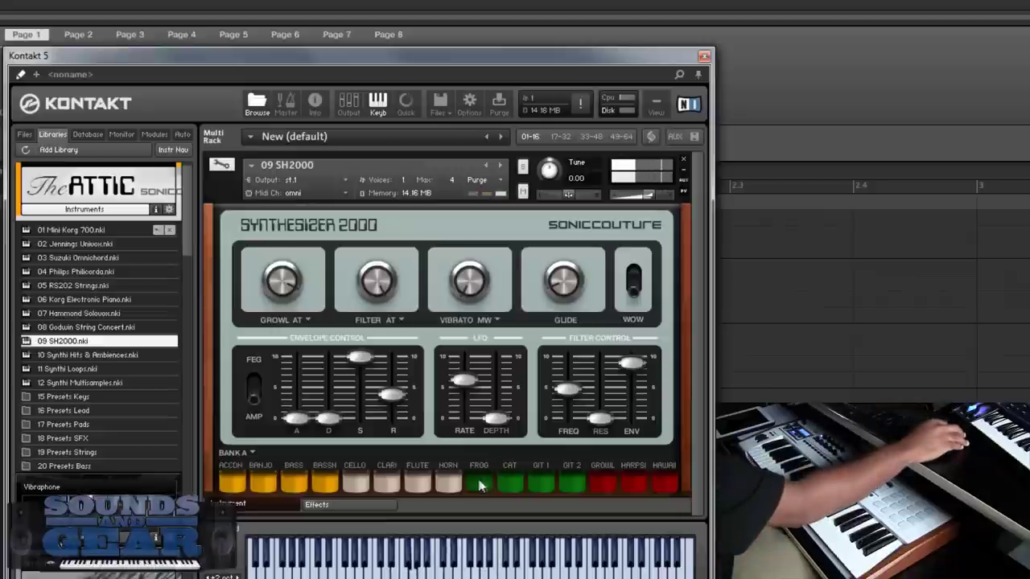
left_click(417, 486)
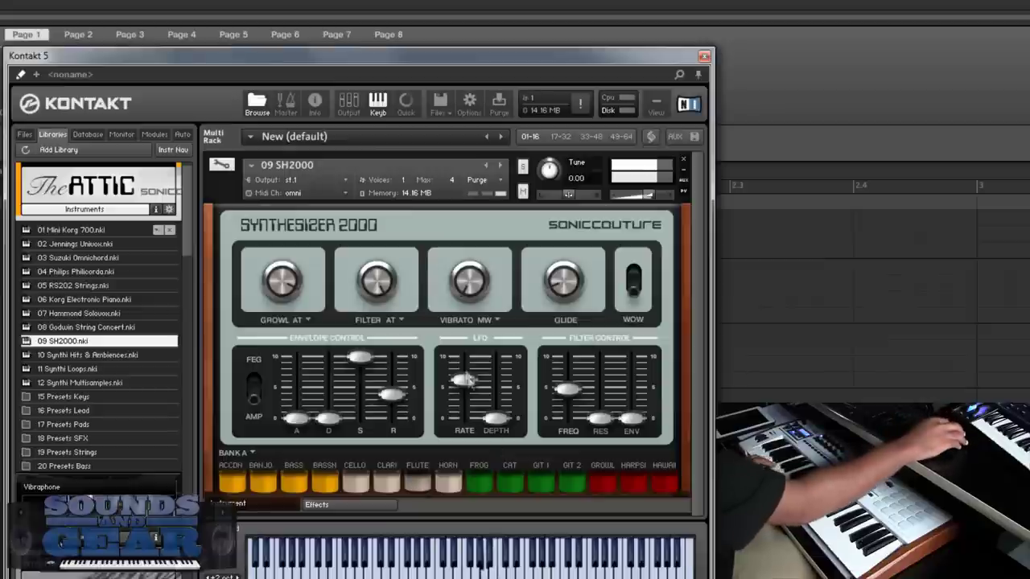
left_click_drag(296, 419, 316, 297)
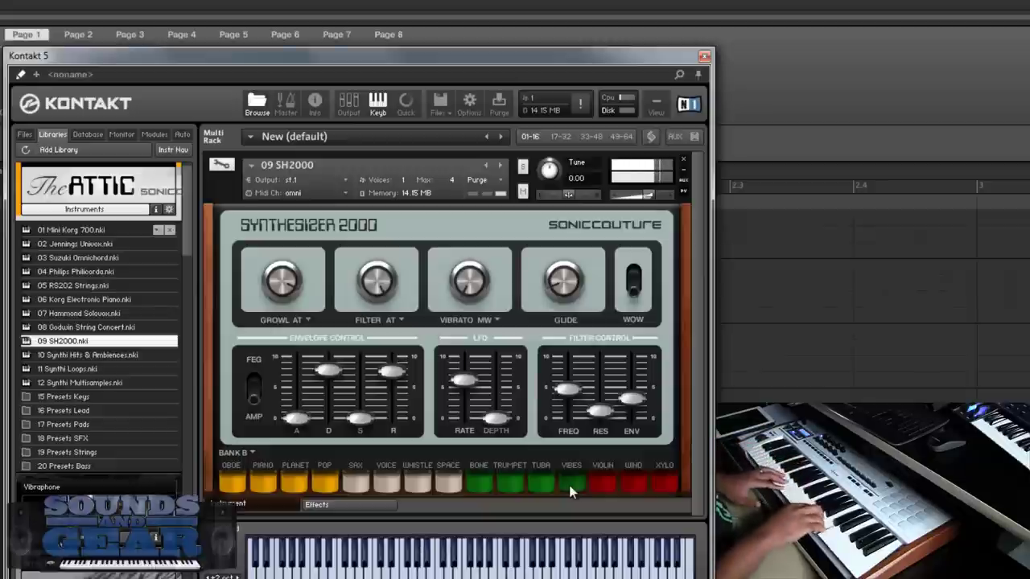
- Switch on the Wow effect of the SH2000, and load the 10 Synthi Hits & Ambiences instrument
left_click(634, 290)
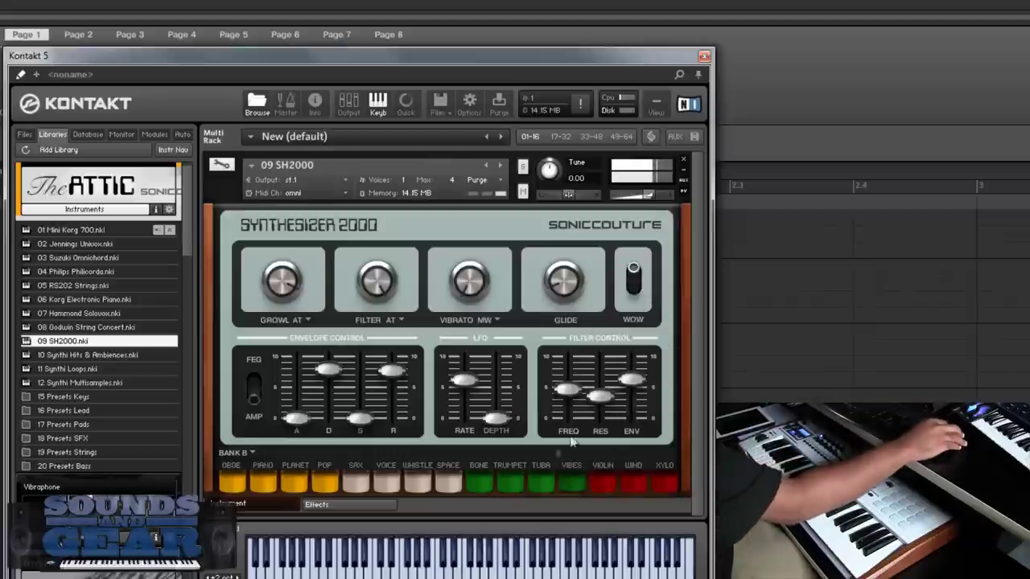
left_click(63, 357)
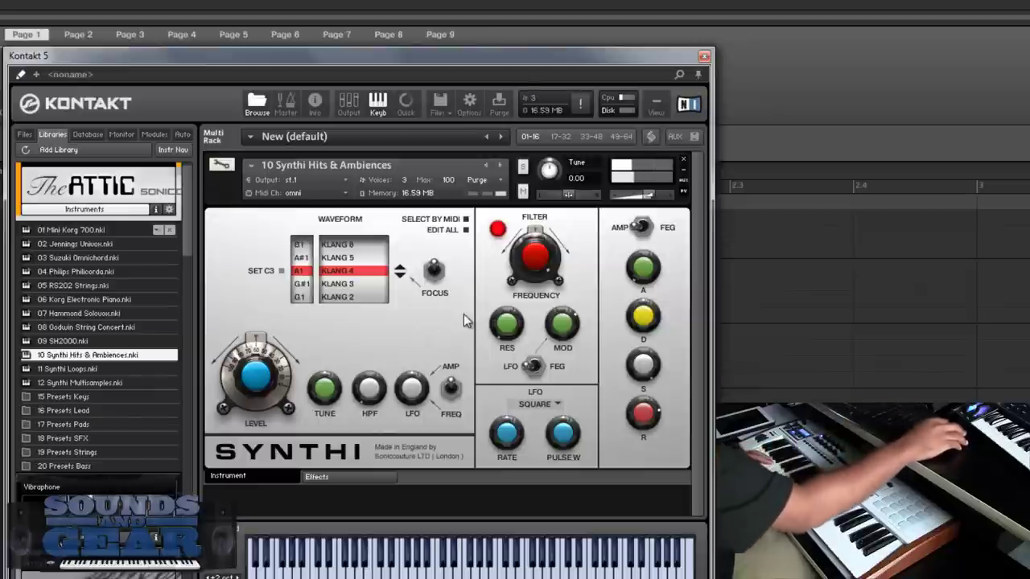
- Load the 11 Synthi Loops instrument and audition its Tangerine 107 C and Elipsis 107 E waveforms
left_click_drag(89, 376, 369, 317)
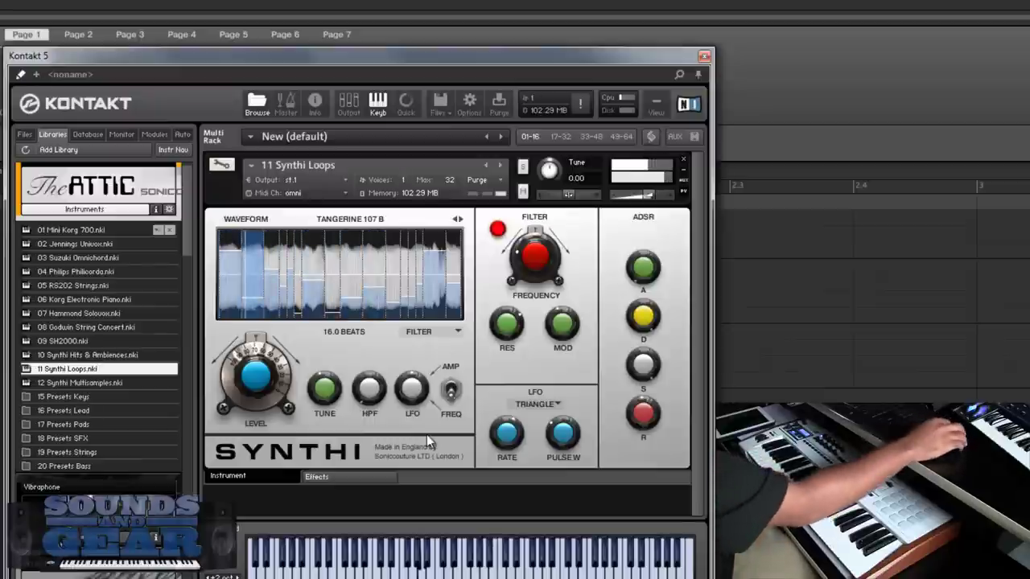
left_click(460, 220)
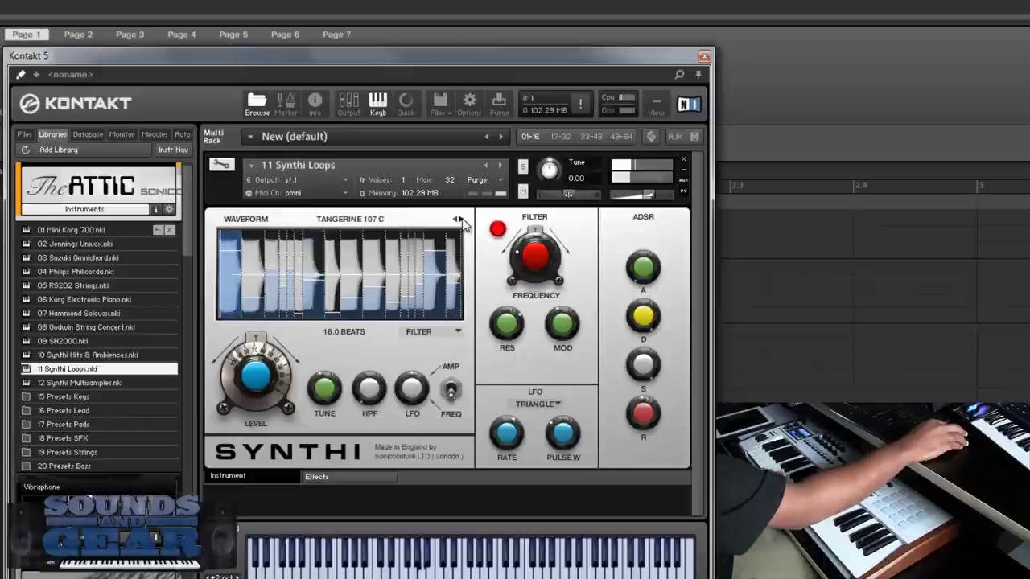
left_click(352, 220)
left_click(354, 338)
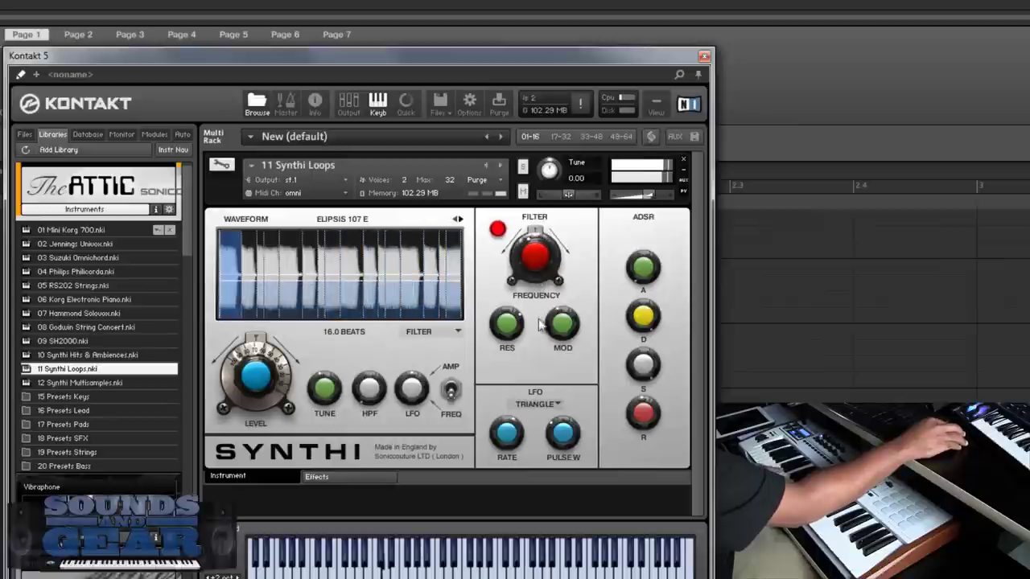
- Adjust the envelope attack, LFO pulse width and LFO amount while the Elipsis 107 E loop plays
left_click_drag(643, 270, 641, 217)
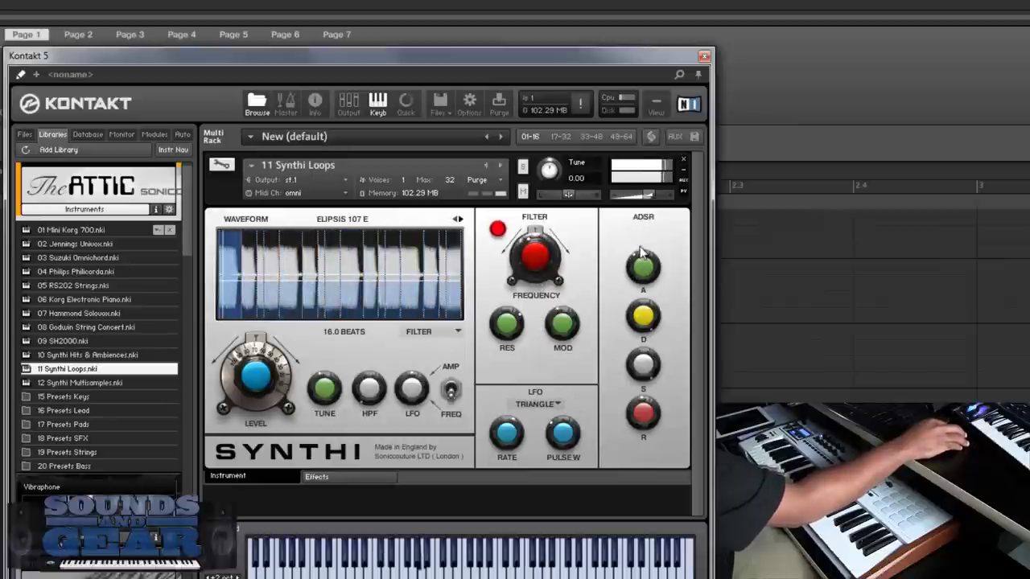
left_click_drag(563, 434, 574, 418)
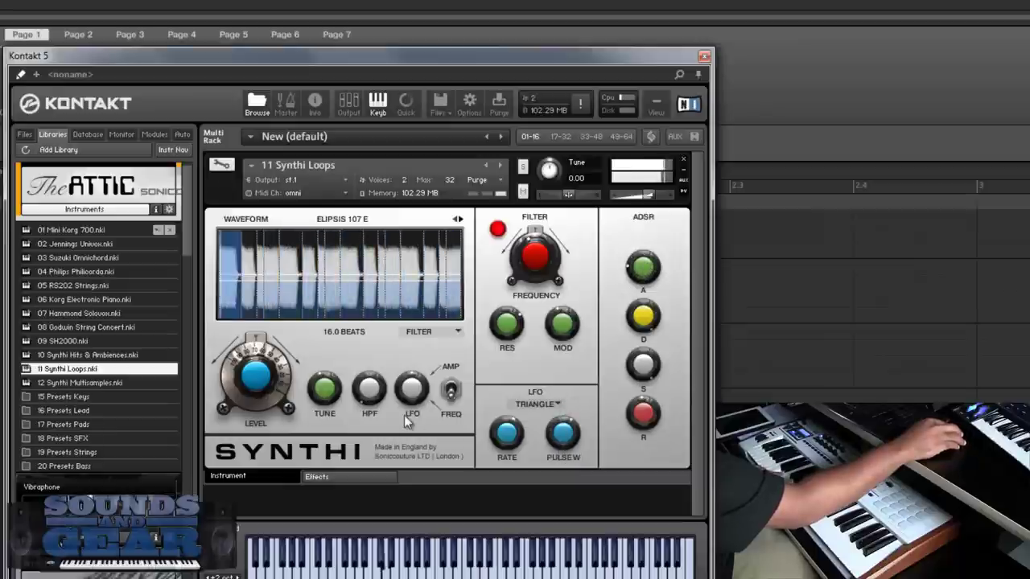
left_click_drag(412, 393, 412, 401)
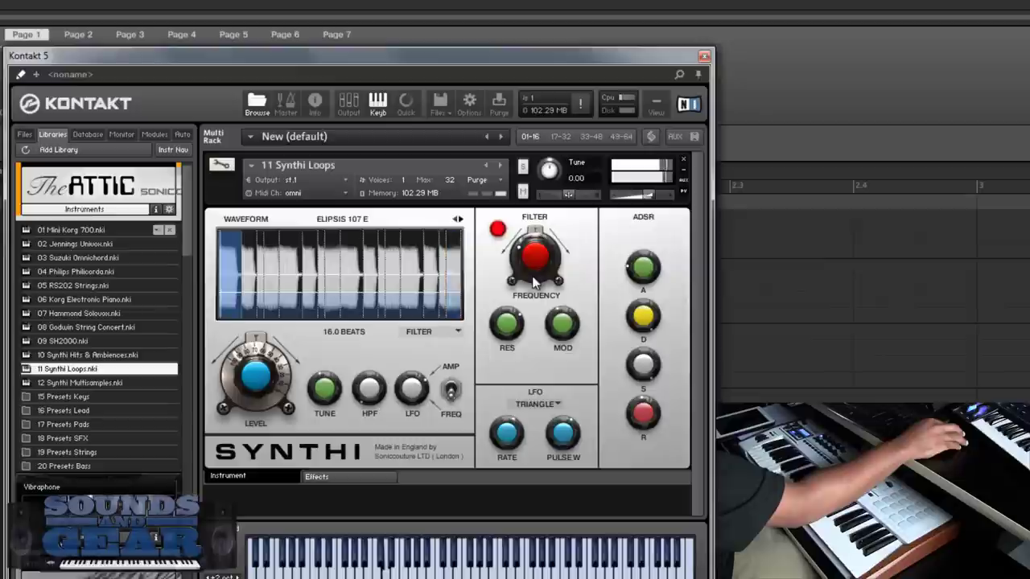
- Audition the Pandora 84 C and Angel 105 D loop waveforms
left_click(356, 220)
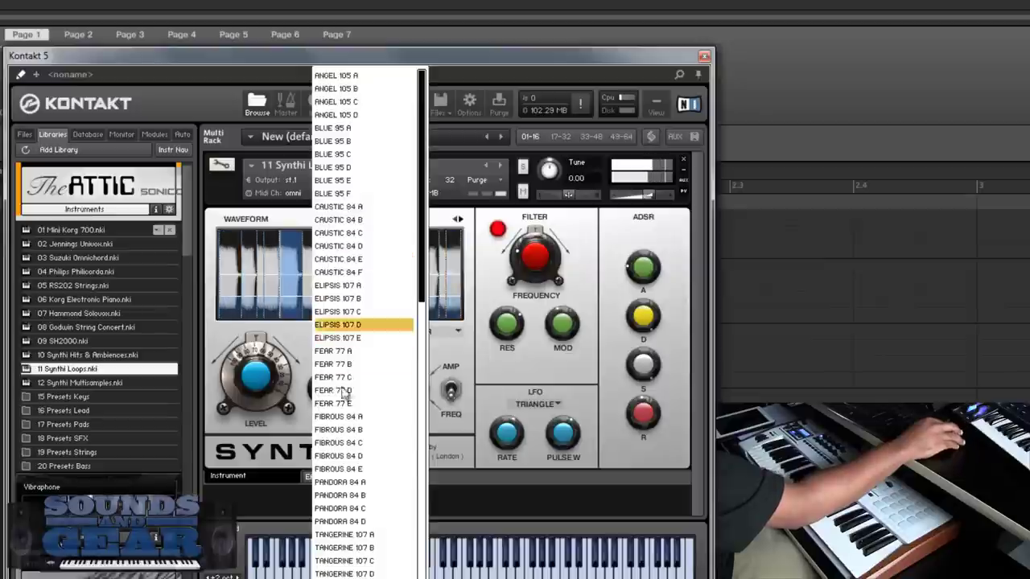
left_click(355, 509)
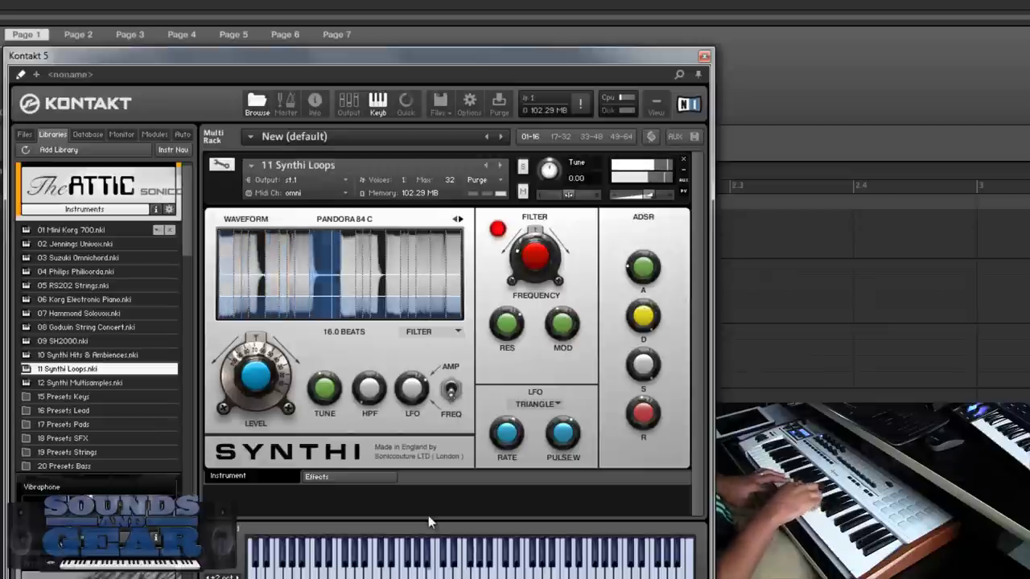
left_click(362, 222)
left_click(360, 115)
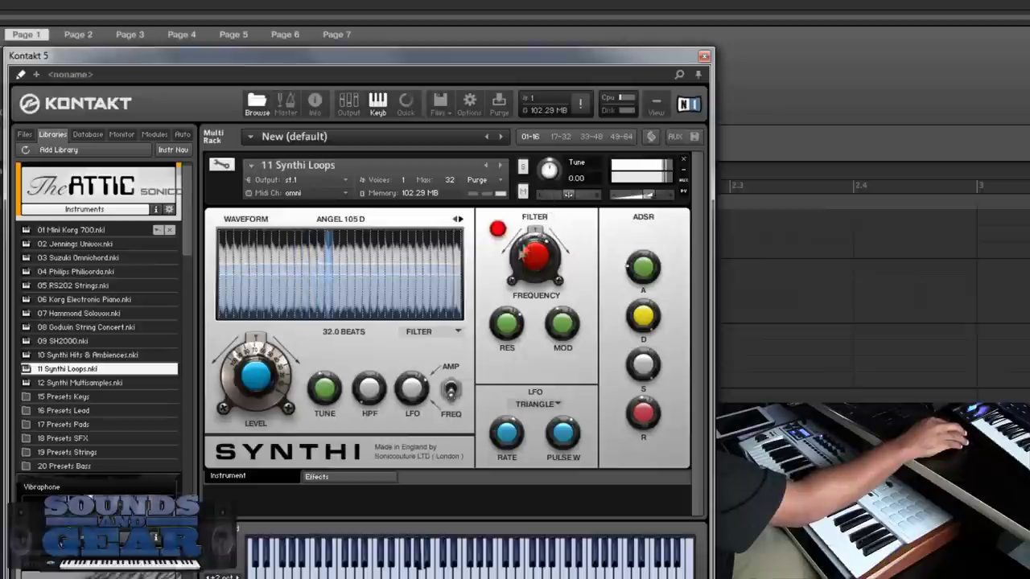
- Switch the slice modulation of the Angel 105 D loop to Pan and finally Pitch, and check the effects page
left_click(434, 332)
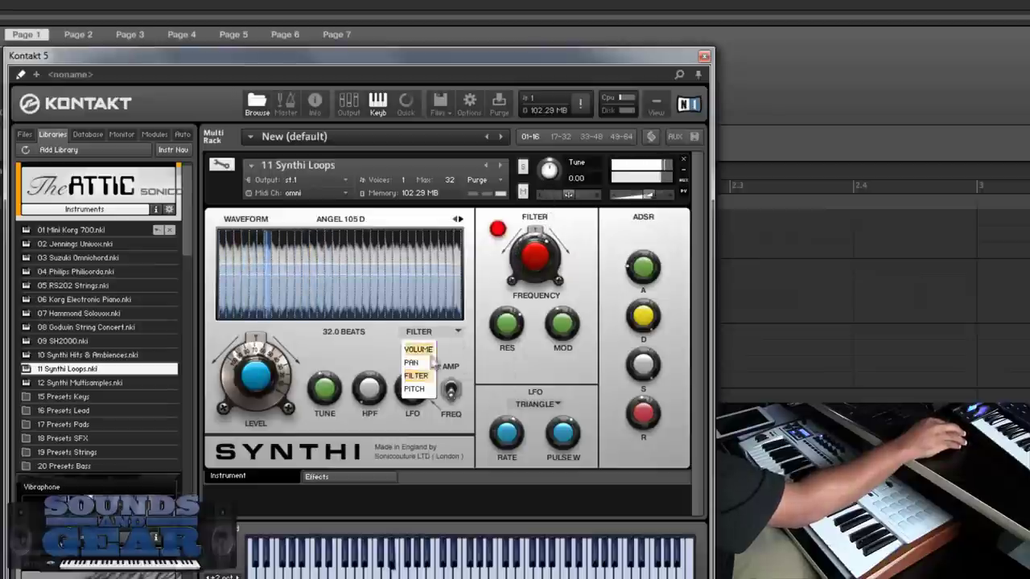
left_click(425, 358)
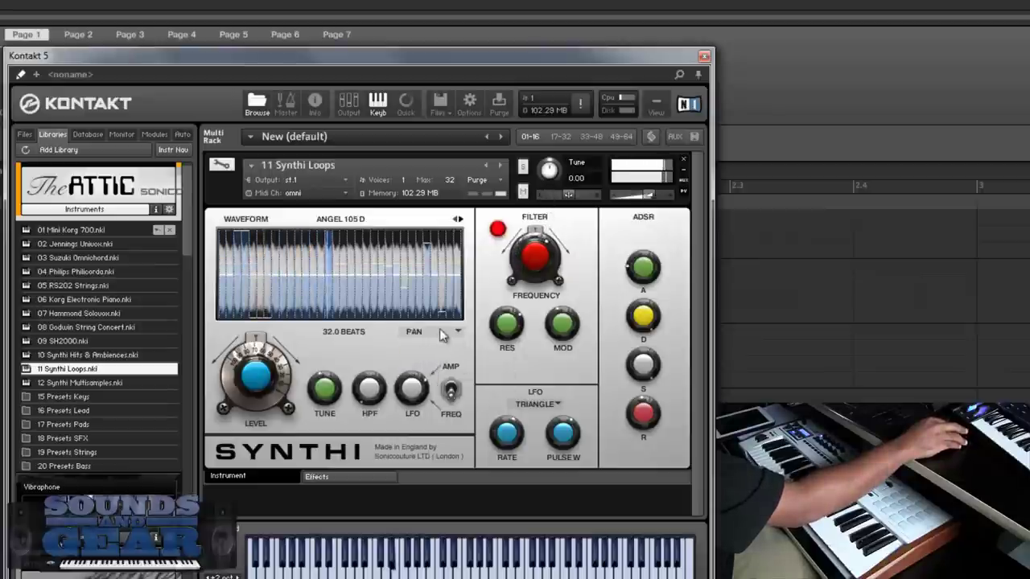
left_click(441, 332)
left_click(416, 389)
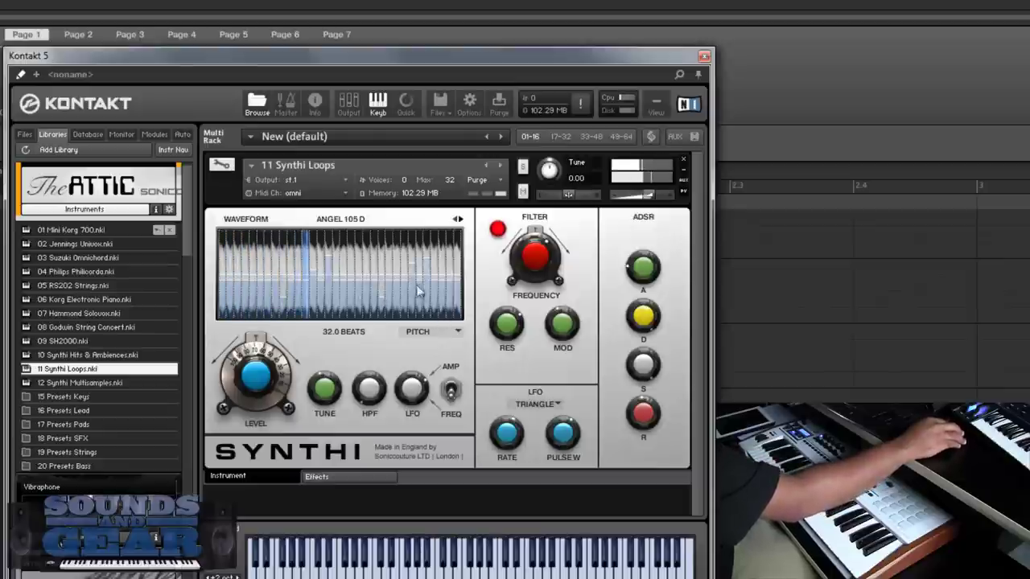
left_click(334, 475)
left_click(241, 476)
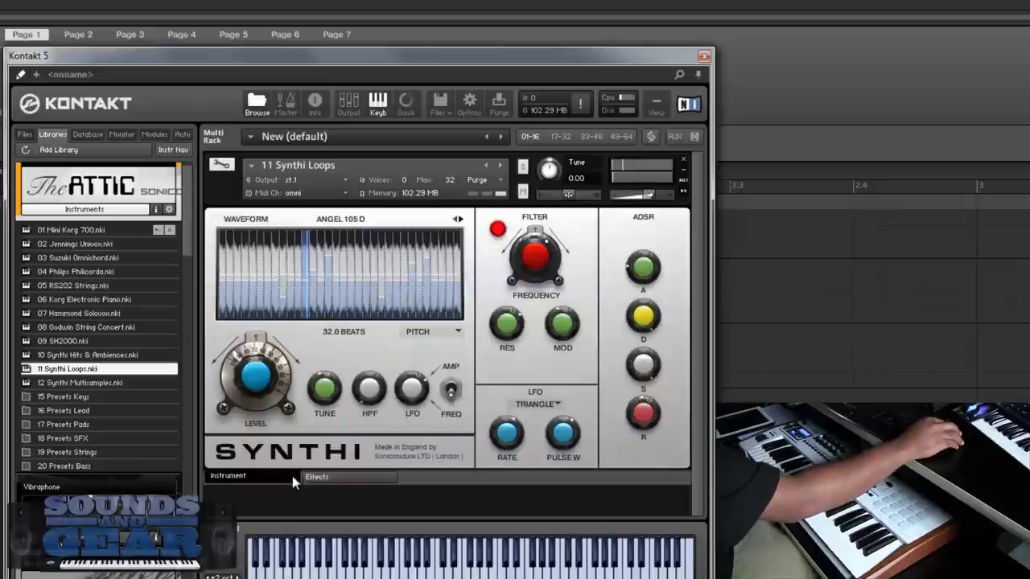
- Load 12 Synthi Multisamples, set oscillator 1 to Filter Sweep, and try Generator before choosing Sharp Lead for oscillator 2
left_click(93, 383)
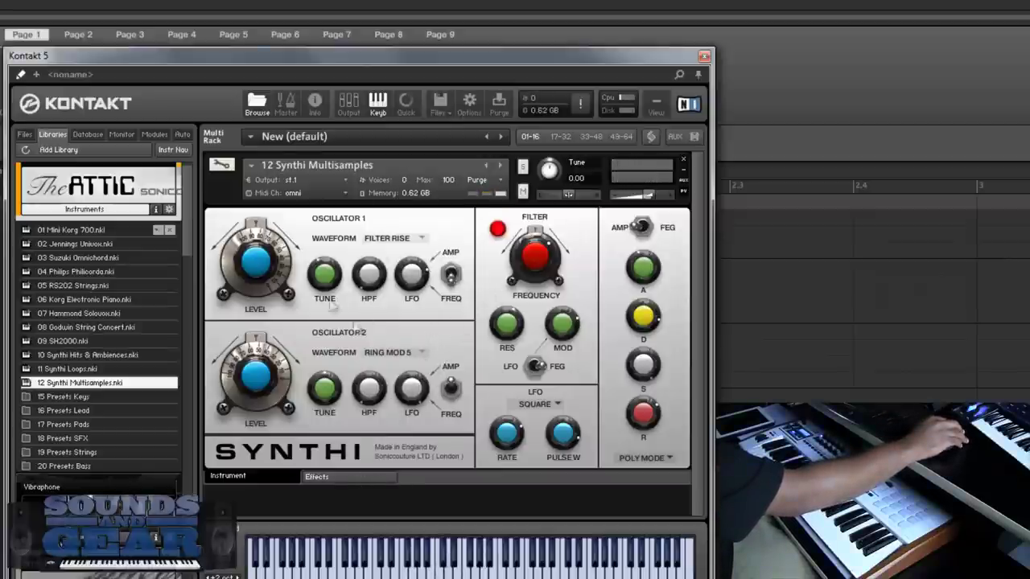
left_click(407, 244)
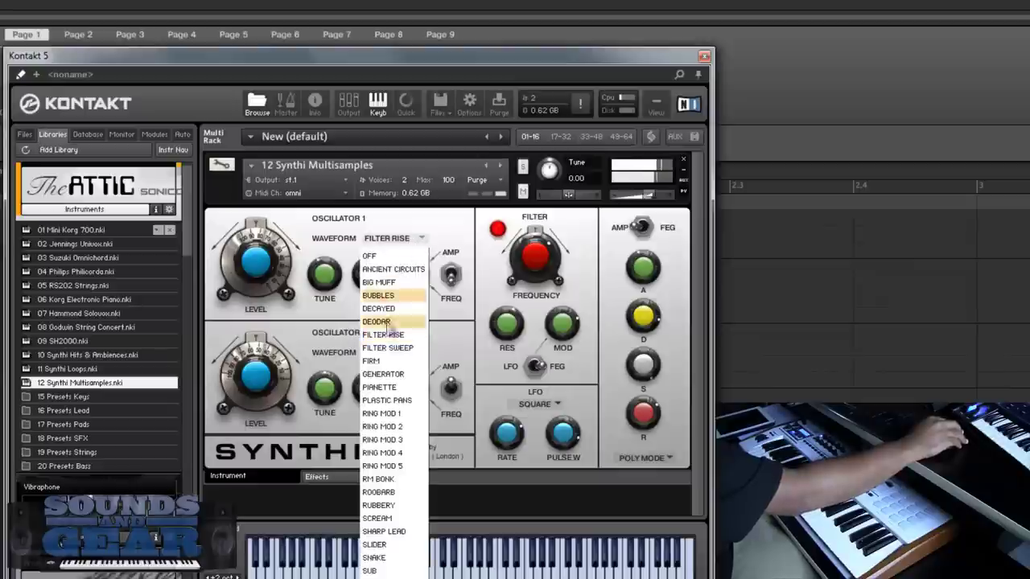
left_click(390, 347)
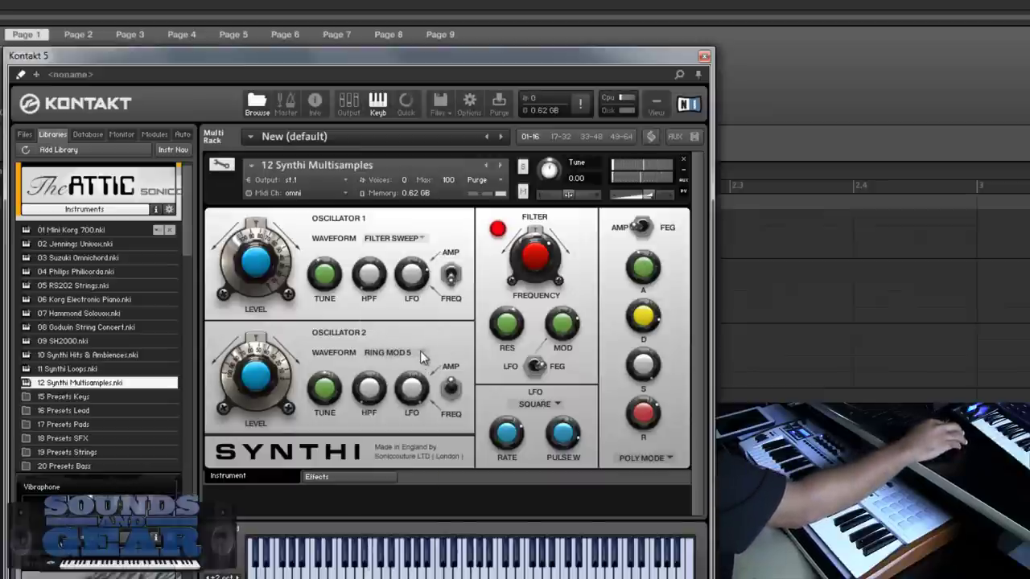
left_click(420, 352)
left_click(383, 384)
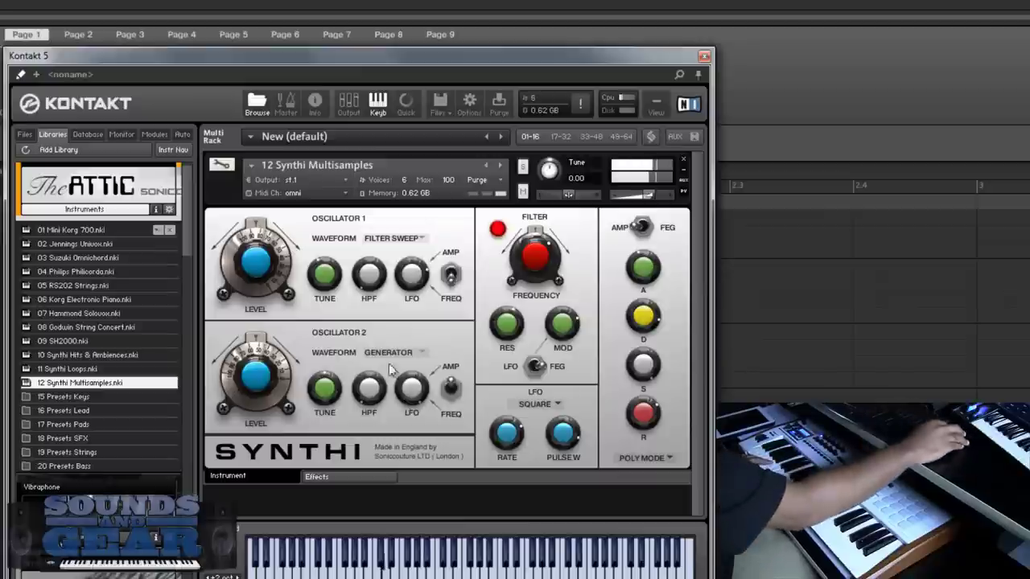
left_click(419, 355)
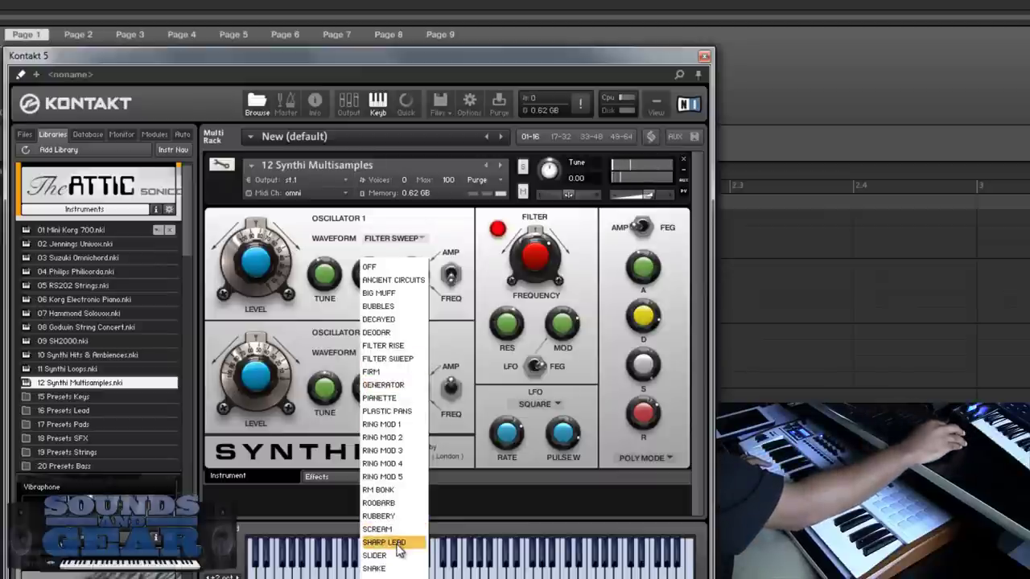
left_click(387, 541)
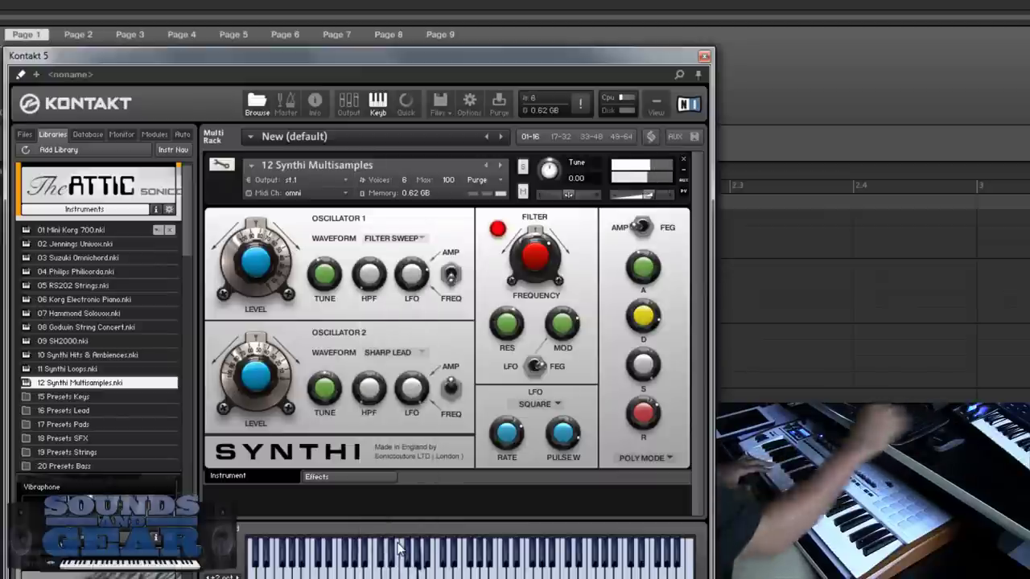
- Balance the levels of both oscillators and adjust oscillator 1's LFO amount to about 31%
left_click_drag(245, 388, 258, 323)
left_click_drag(258, 267, 263, 366)
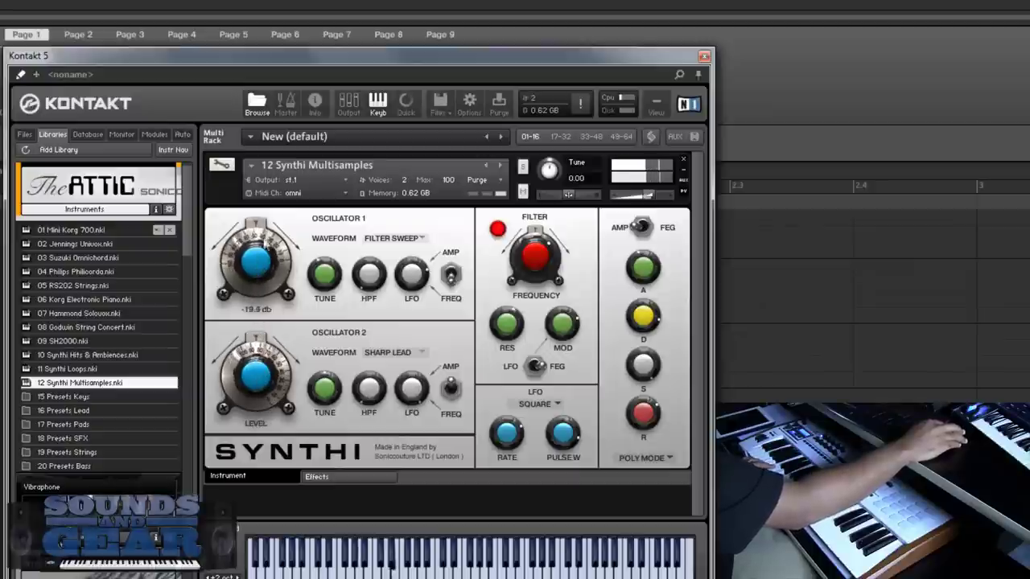
left_click_drag(268, 272, 383, 280)
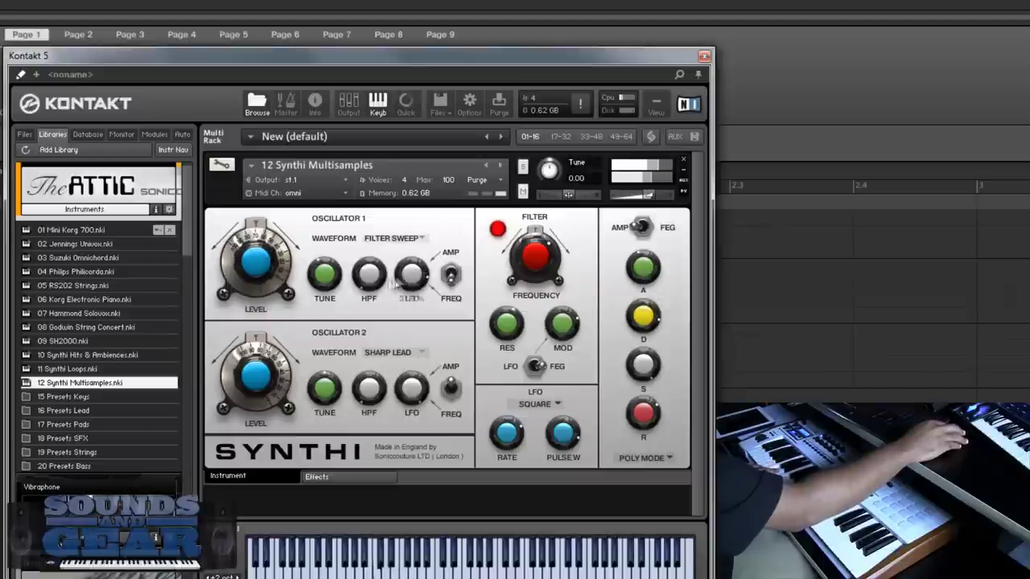
- Set oscillator 1's waveform to RM Bonk, and try Bubbles before choosing Snake for oscillator 2
left_click(370, 242)
left_click(378, 477)
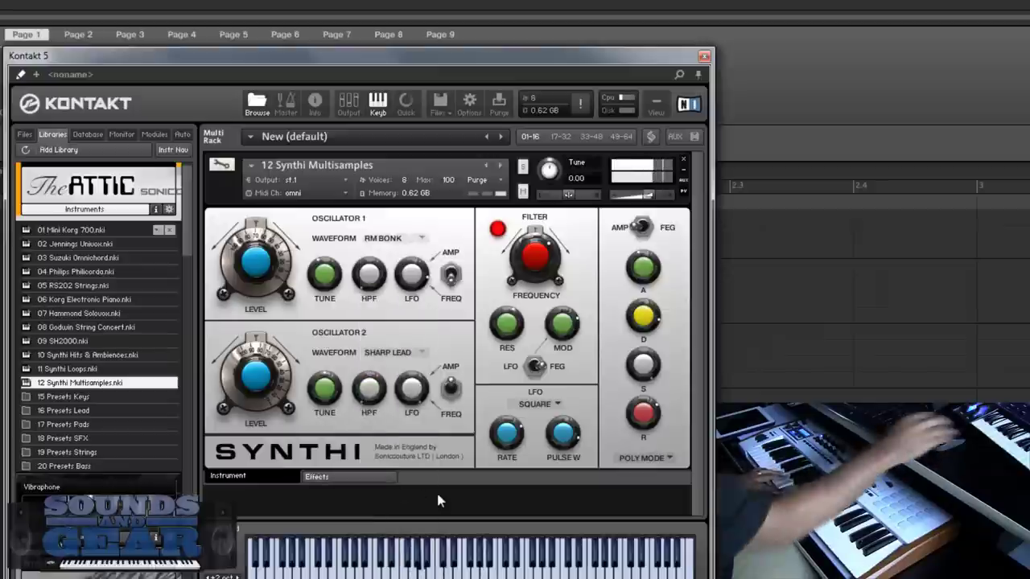
left_click(422, 359)
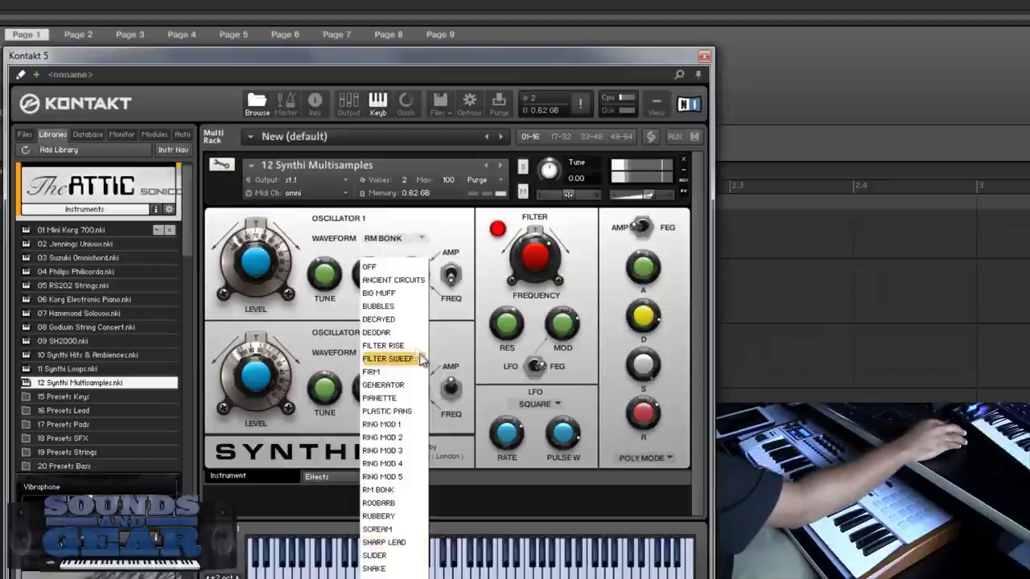
left_click(391, 302)
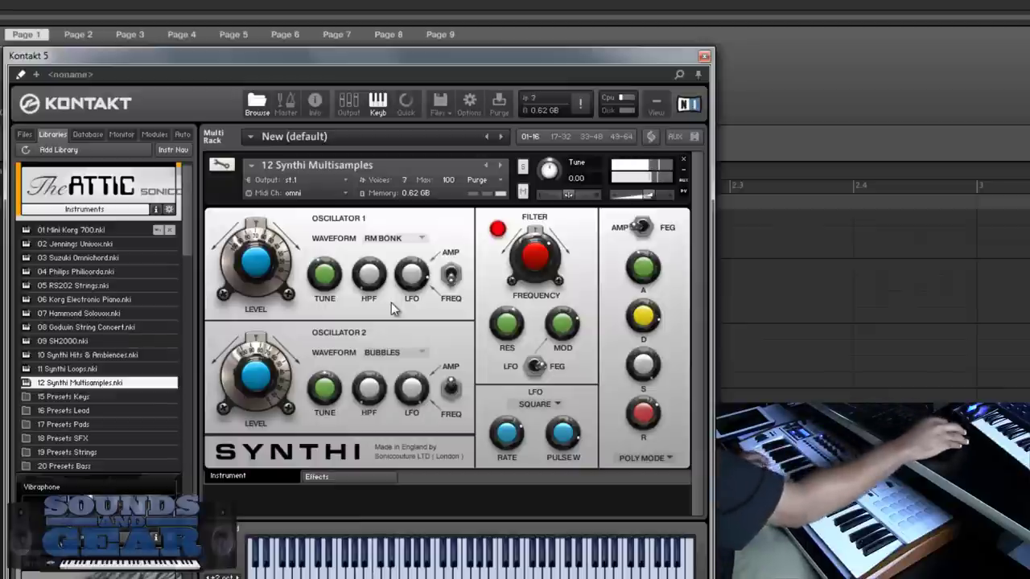
left_click(389, 354)
left_click(387, 570)
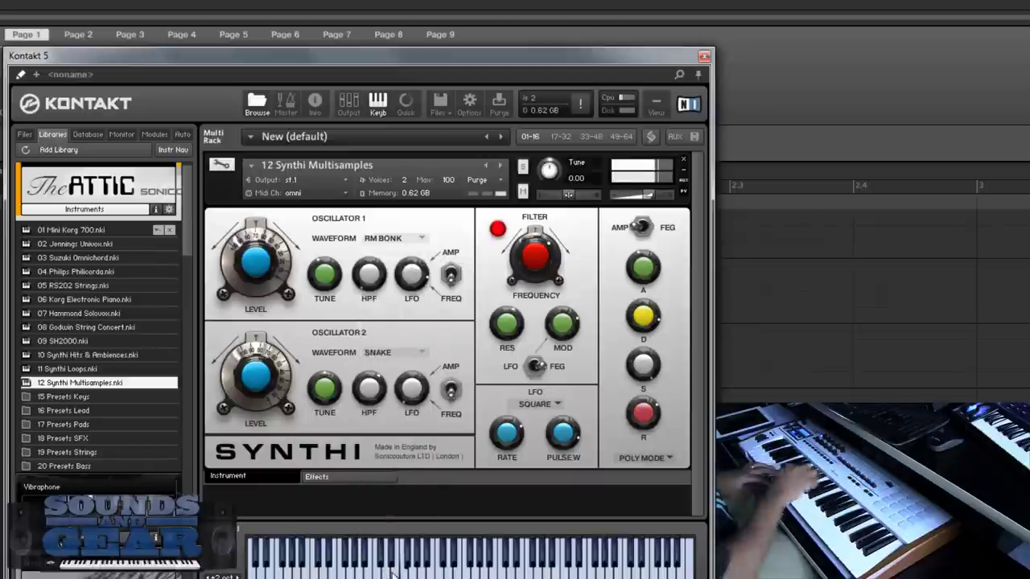
- Rebalance the RM Bonk and Snake oscillator levels while auditioning the combined sound
left_click_drag(251, 392, 251, 372)
left_click_drag(231, 262, 273, 271)
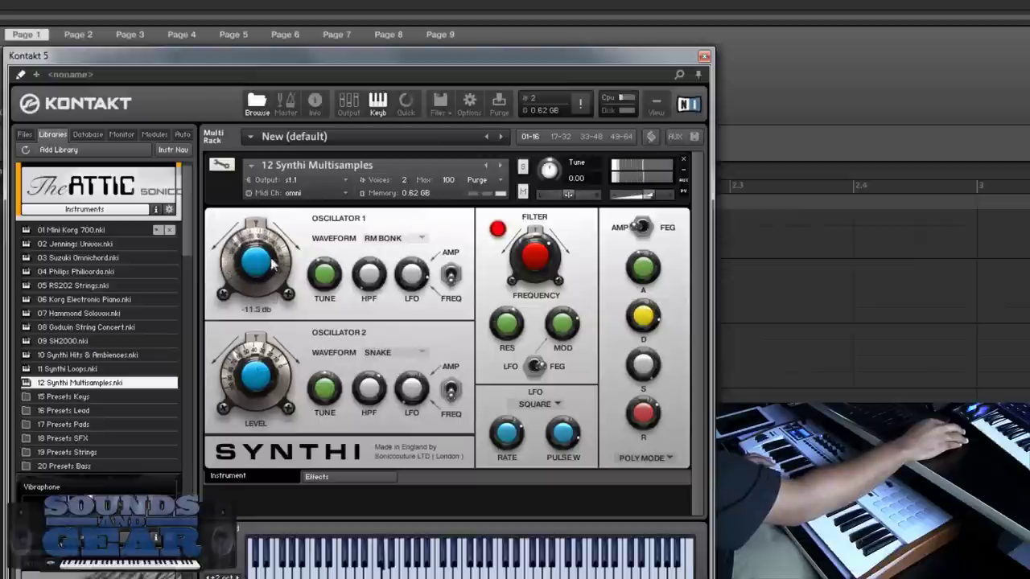
left_click_drag(270, 374, 418, 392)
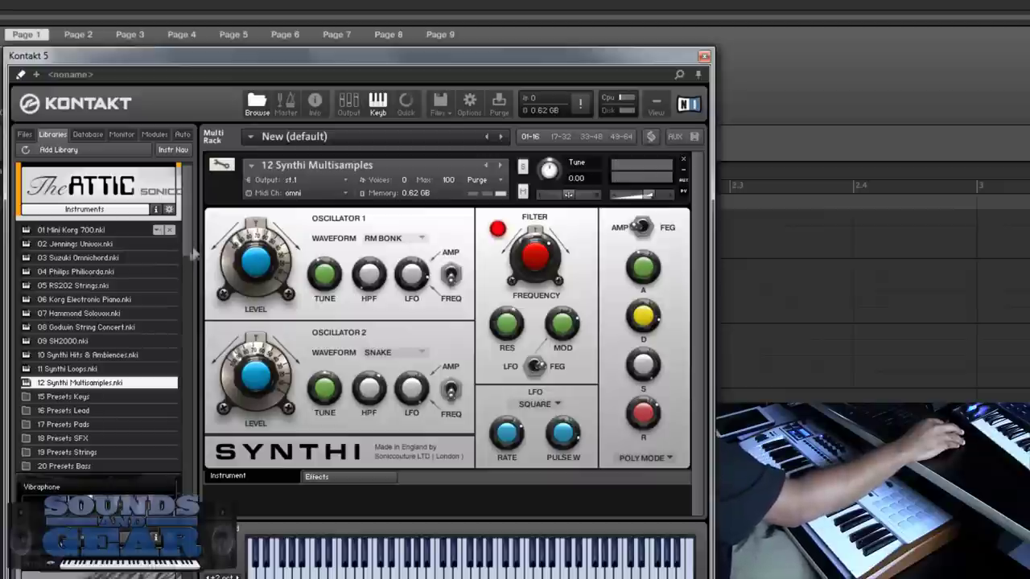
- Open the 15 Presets Keys folder and load the EP Bright - Korg Piano preset
scroll(185, 253, "down", 2)
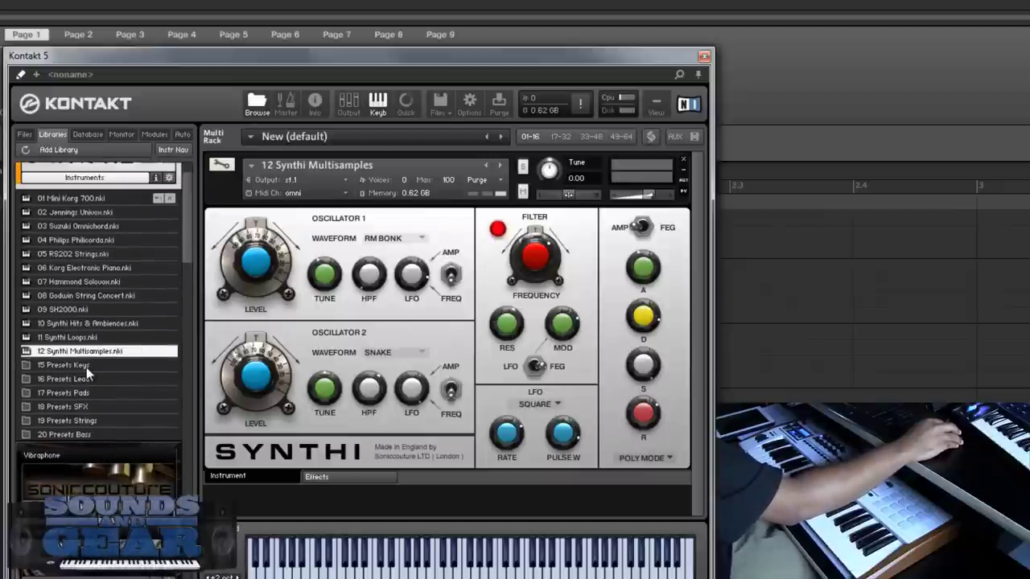
double_click(78, 364)
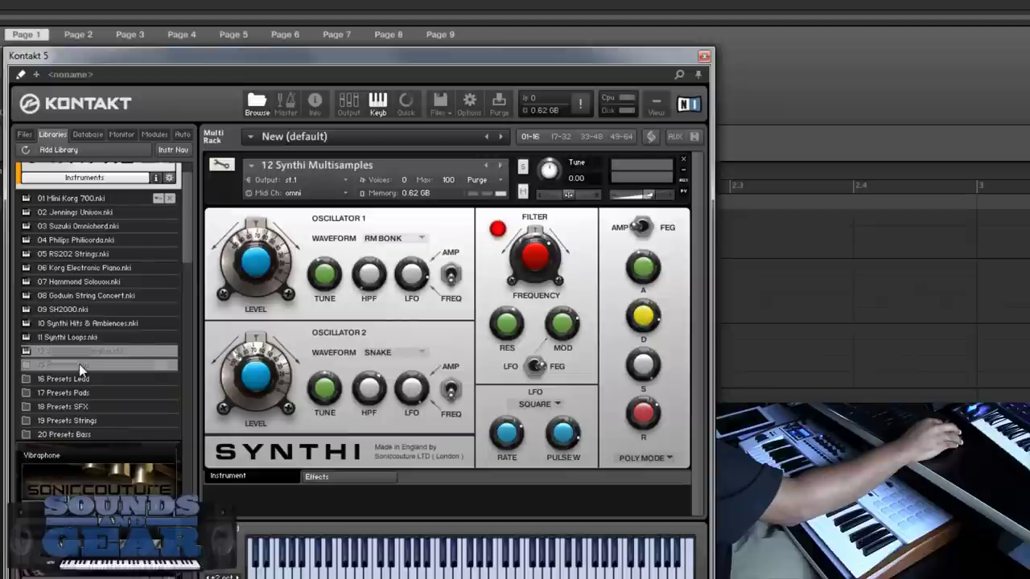
left_click_drag(80, 448, 452, 402)
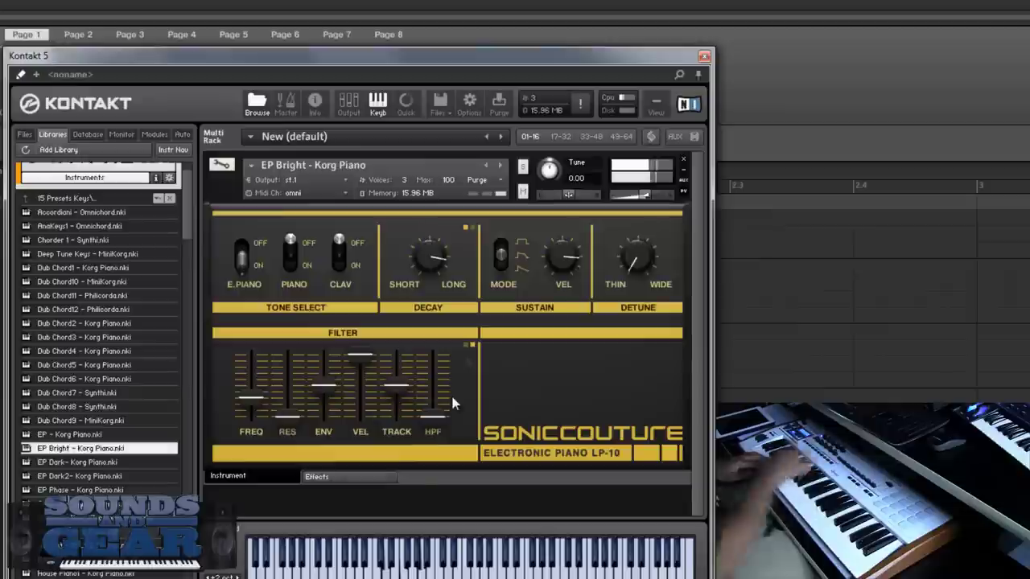
- Load the GeoGen - Korg Piano and Organ Dirty - Philicorda presets in turn, and browse further through the keys presets
left_click(466, 356)
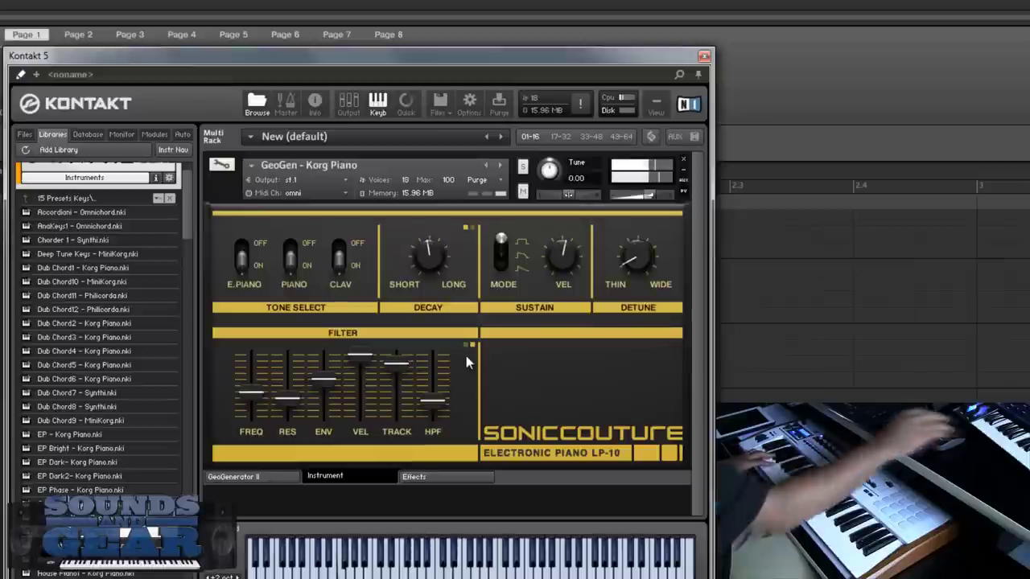
scroll(96, 499, "down", 2)
double_click(71, 571)
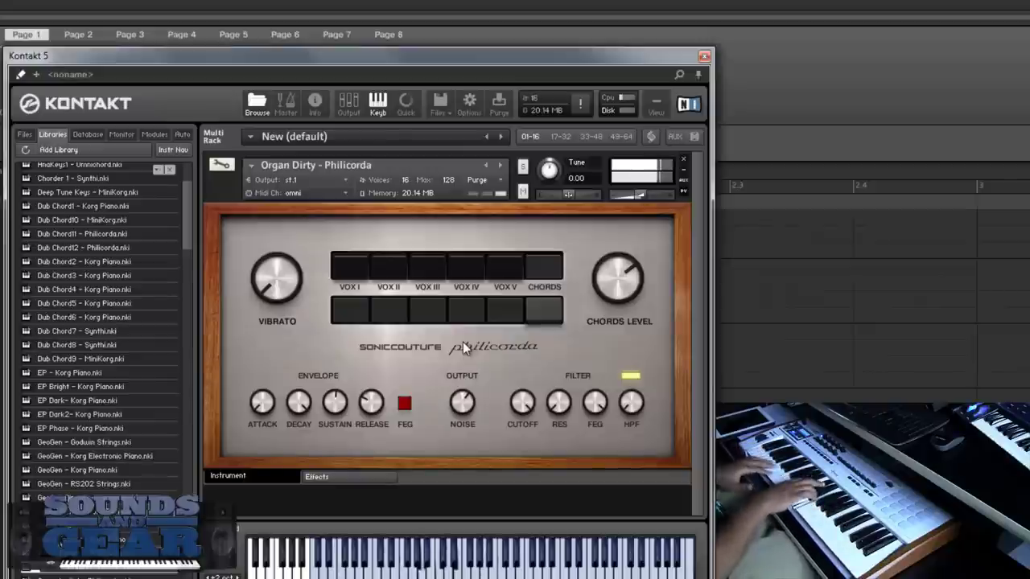
left_click_drag(191, 231, 176, 297)
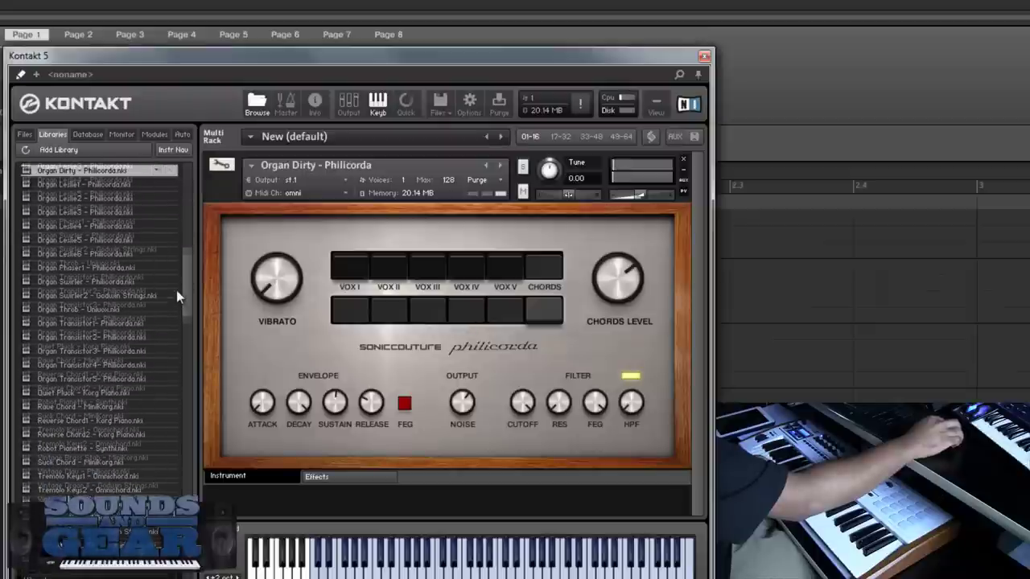
- Load the Slurring Voice Lead - SH2000 preset, and switch to the 17 Presets Pads folder
double_click(81, 504)
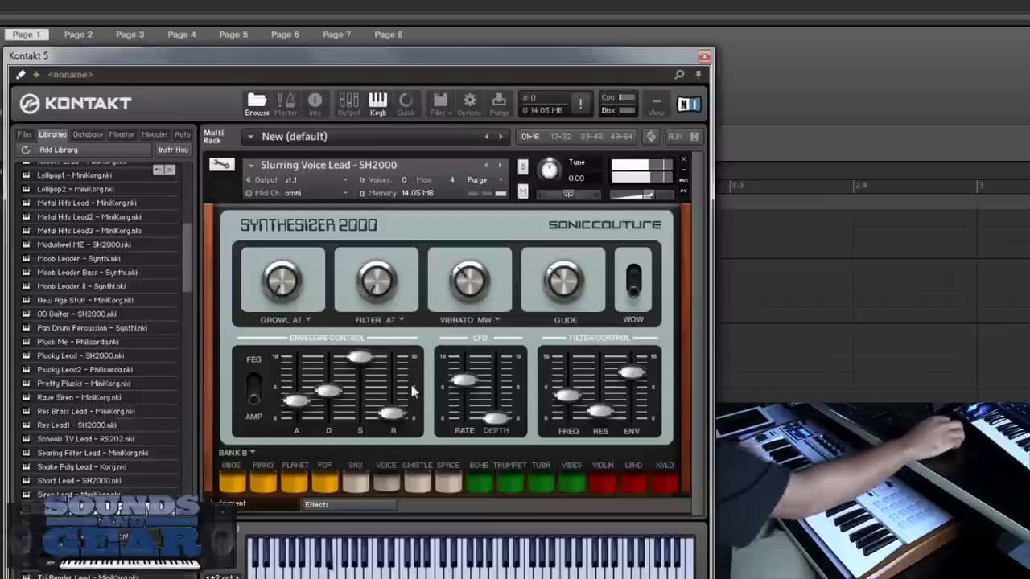
scroll(101, 378, "up", 5)
scroll(74, 425, "up", 6)
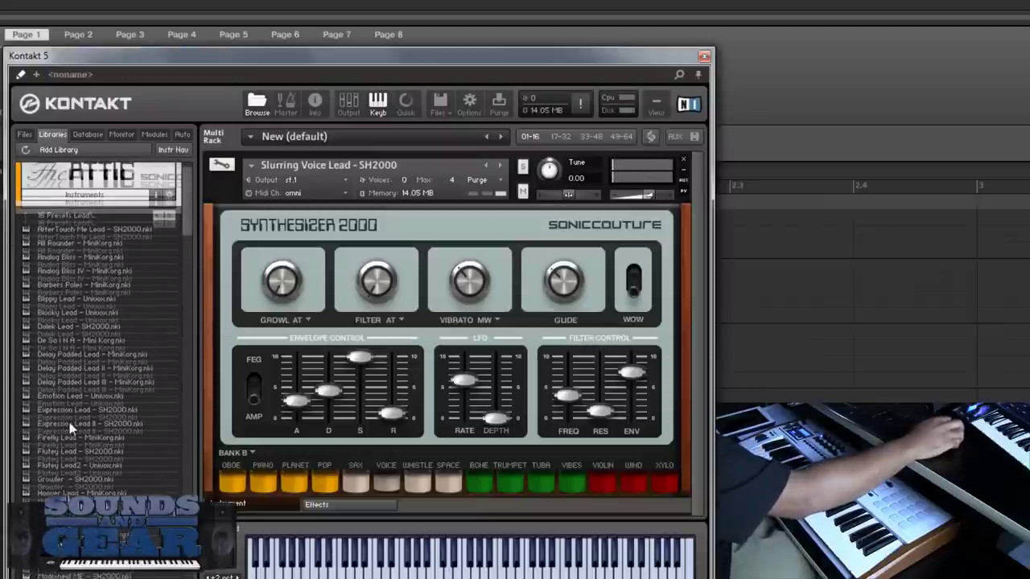
left_click(92, 248)
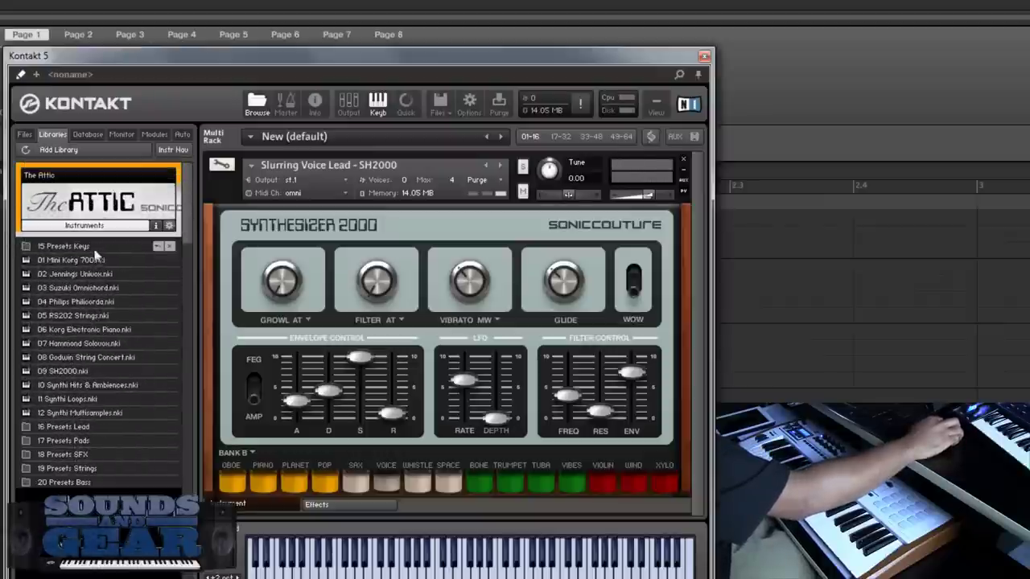
left_click(90, 442)
double_click(92, 444)
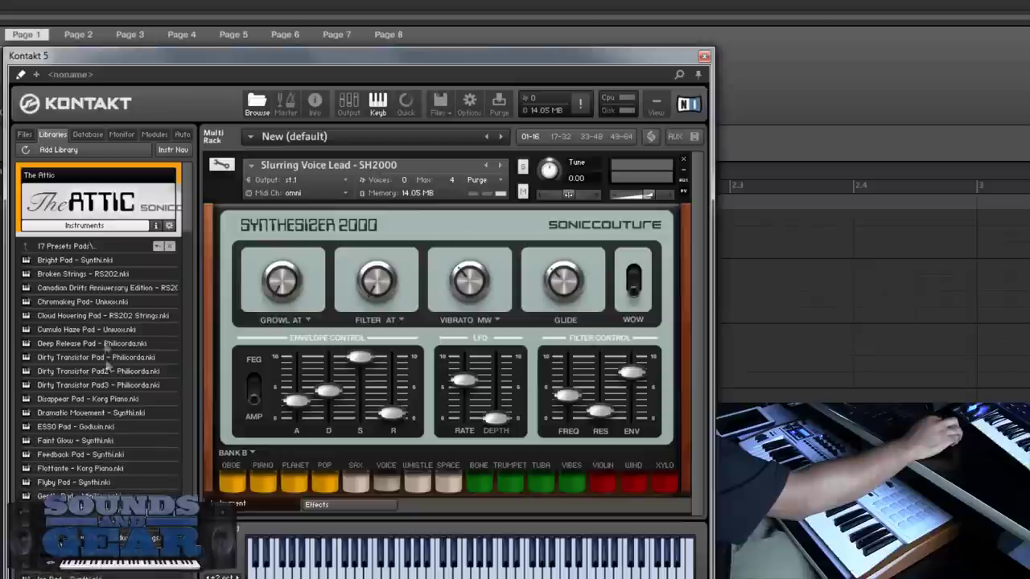
- Load the Dirty Transistor Pad2 - Philicorda, Flyby Pad - Synthi and Lint Pad - MiniKorg presets in turn to audition them
left_click(80, 319)
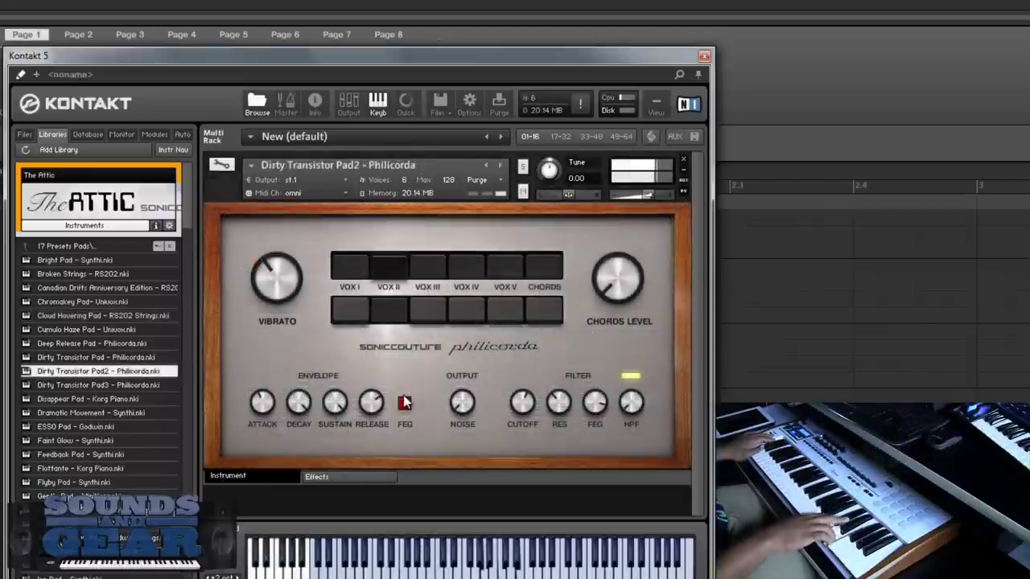
double_click(90, 481)
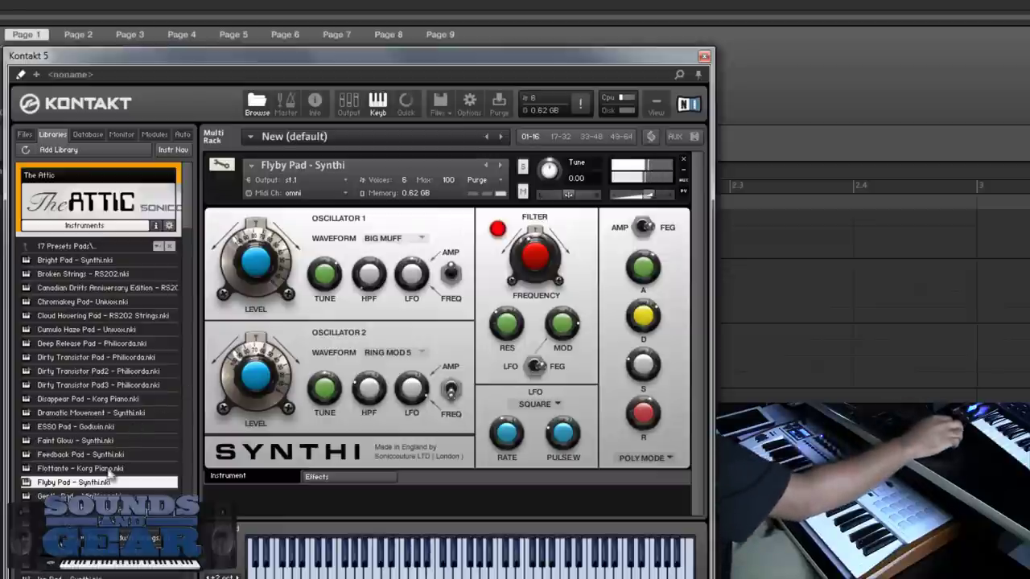
scroll(108, 475, "down", 1)
scroll(109, 475, "down", 4)
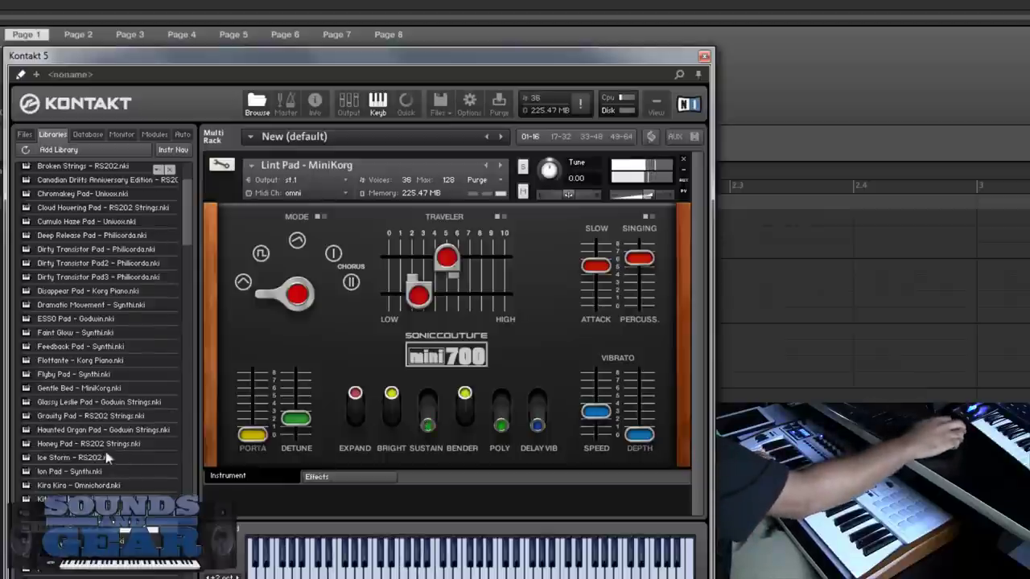
- Load Bass Spirits - Synthi from the 18 Presets SFX folder and AfterTouch Me Bass - SH2000 from the 20 Presets Bass folder
scroll(110, 378, "up", 3)
left_click(102, 245)
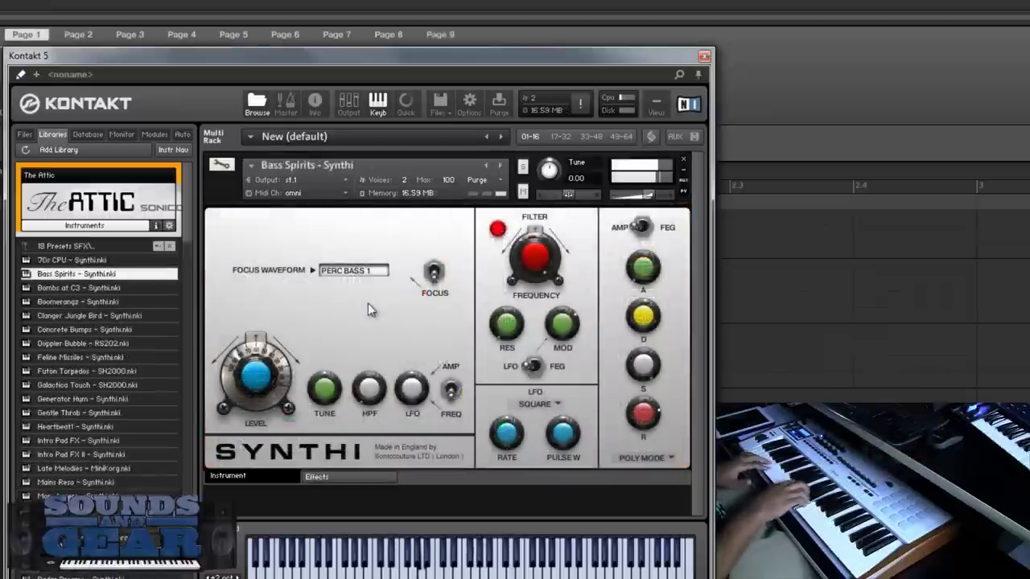
left_click(103, 427)
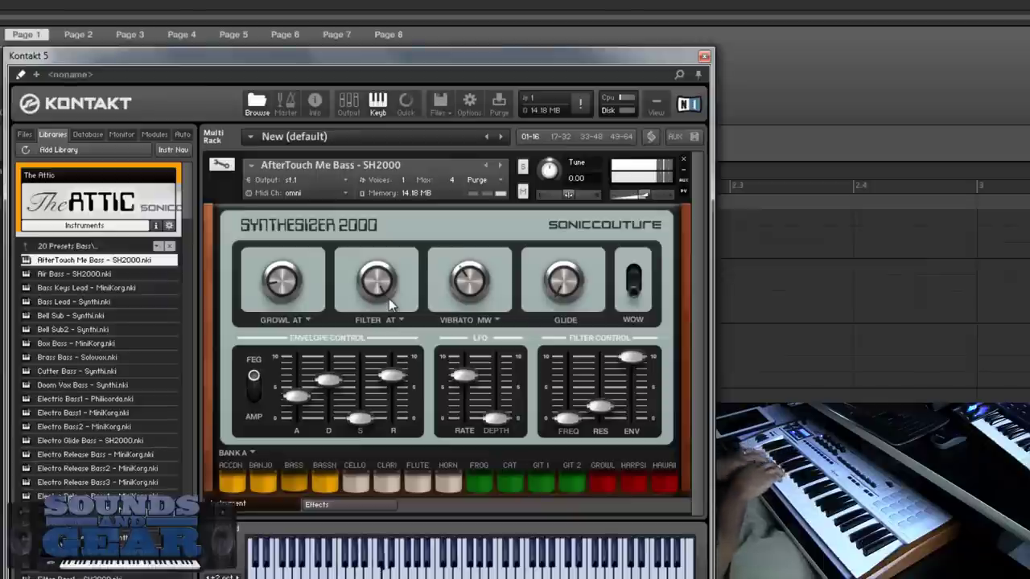
- Load the Bass Keys Lead - MiniKorg preset, and step through the following bass presets to Box Bass - MiniKorg
double_click(92, 288)
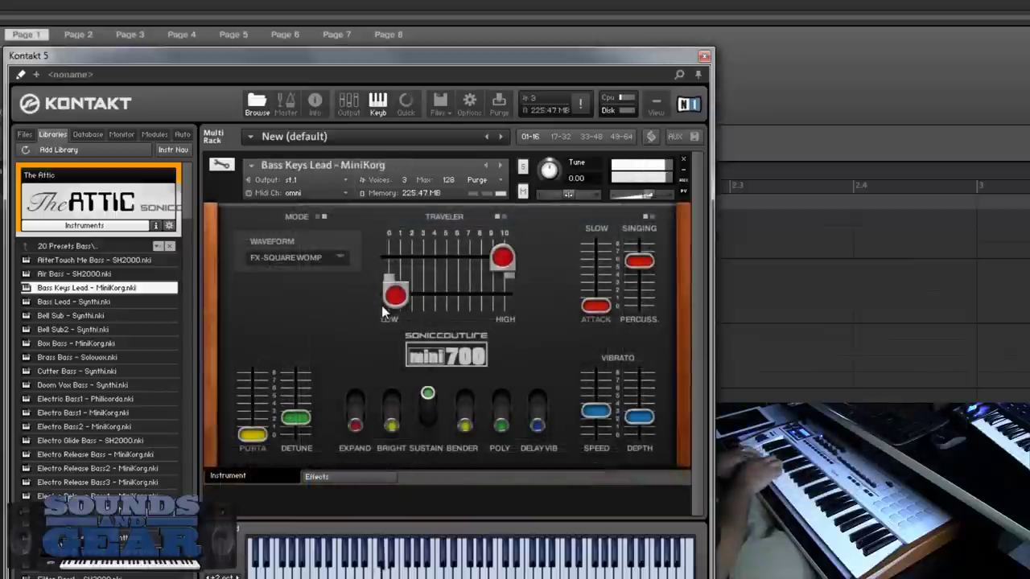
key("Down")
key("Down")
key("Down")
key("Down")
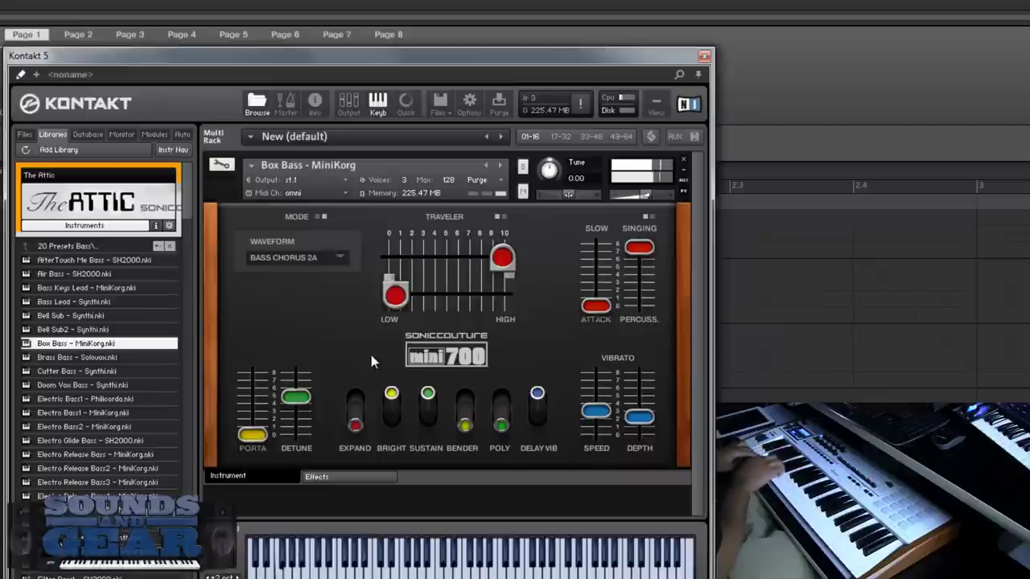
- Audition the bass presets beyond Box Bass one after another, and load Evil Filter Rise Bass - Synthi
key("Down")
key("Down")
key("Down")
key("Down")
key("Down")
key("Down")
key("Down")
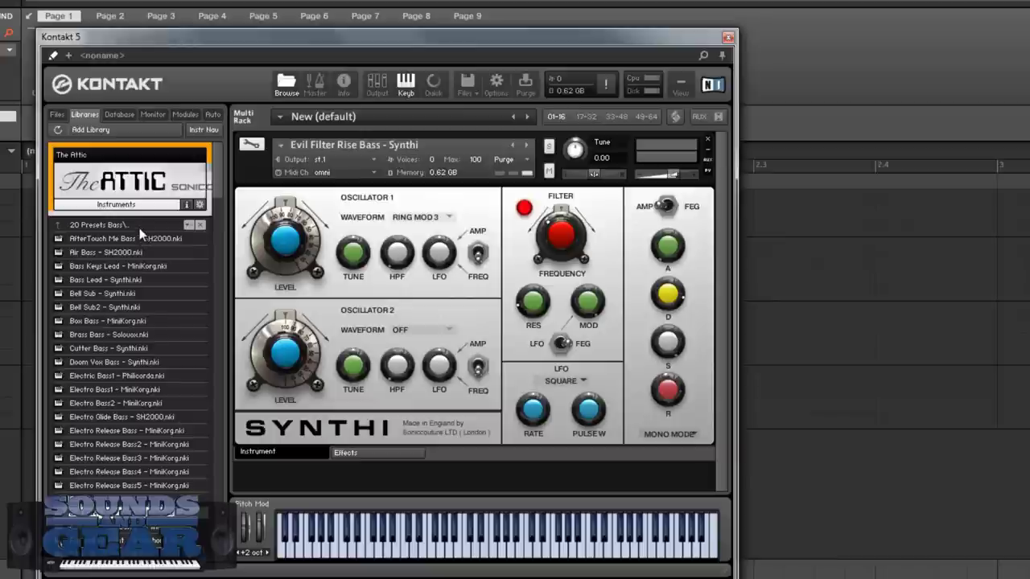
- Leave the 20 Presets Bass folder and return to The Attic's main list of instruments and preset folders
mouse_move(218, 177)
left_mouse_down()
mouse_move(215, 331)
mouse_move(214, 161)
left_mouse_up()
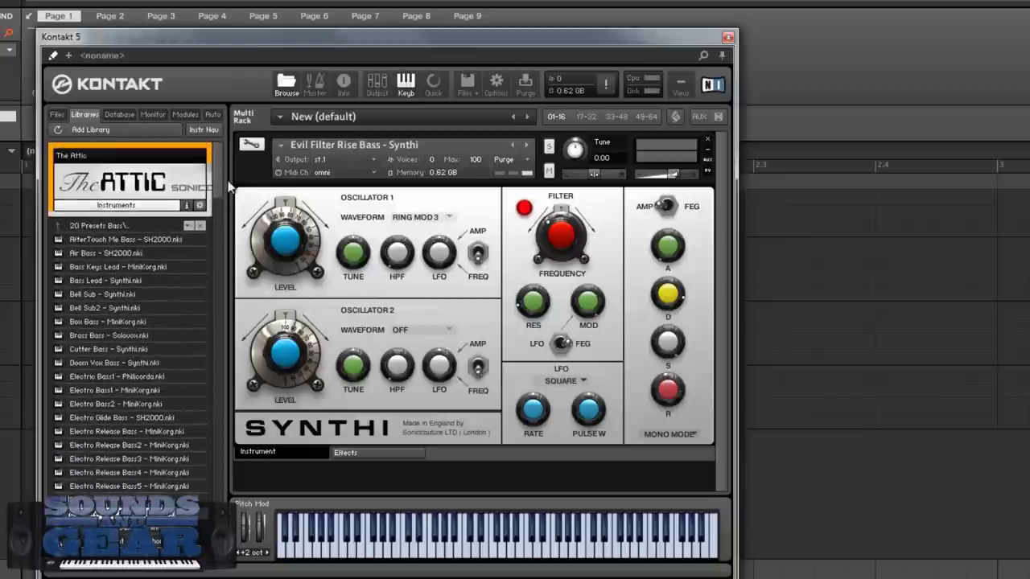
left_click_drag(217, 190, 221, 233)
scroll(186, 217, "up", 6)
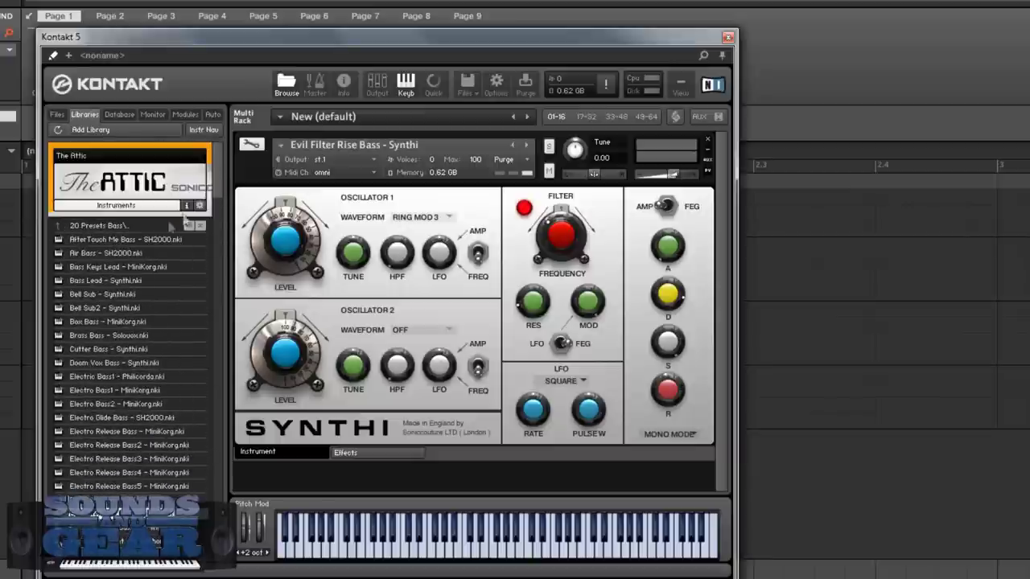
left_click(122, 227)
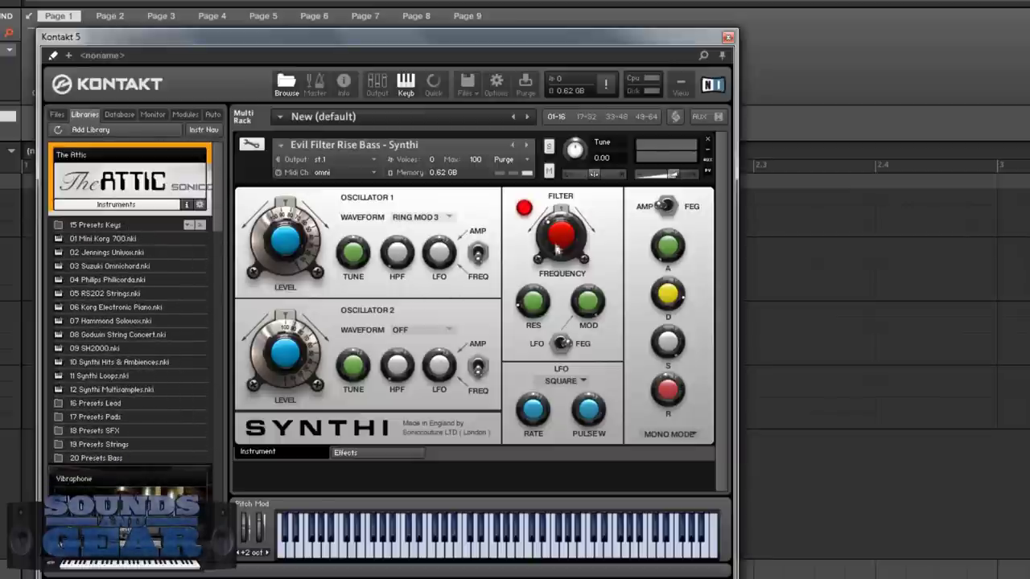